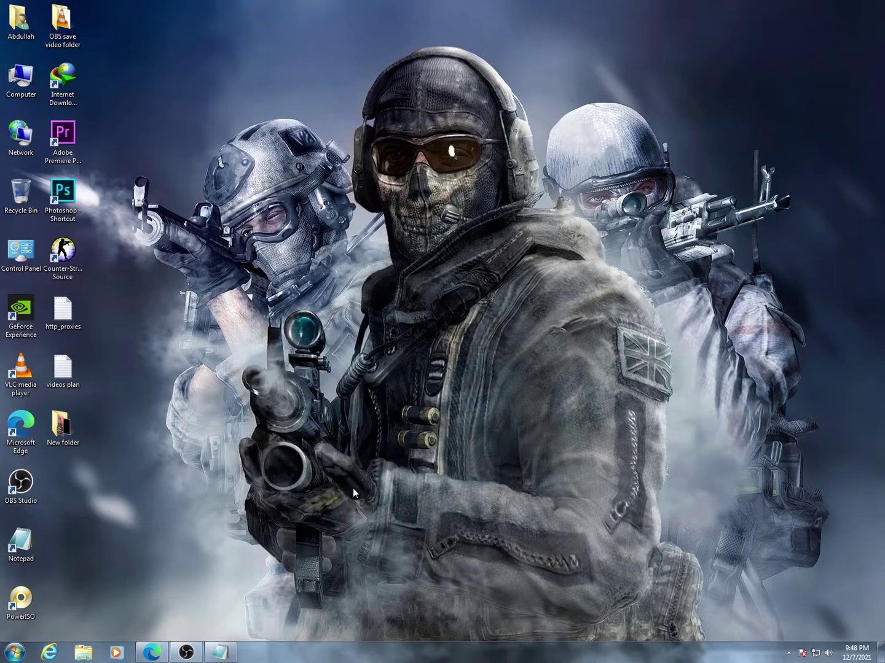
# - Write a Notepad intro note on downloading and installing Ccleaner, minimize it, and refresh the desktop
pyautogui.click(218, 651)
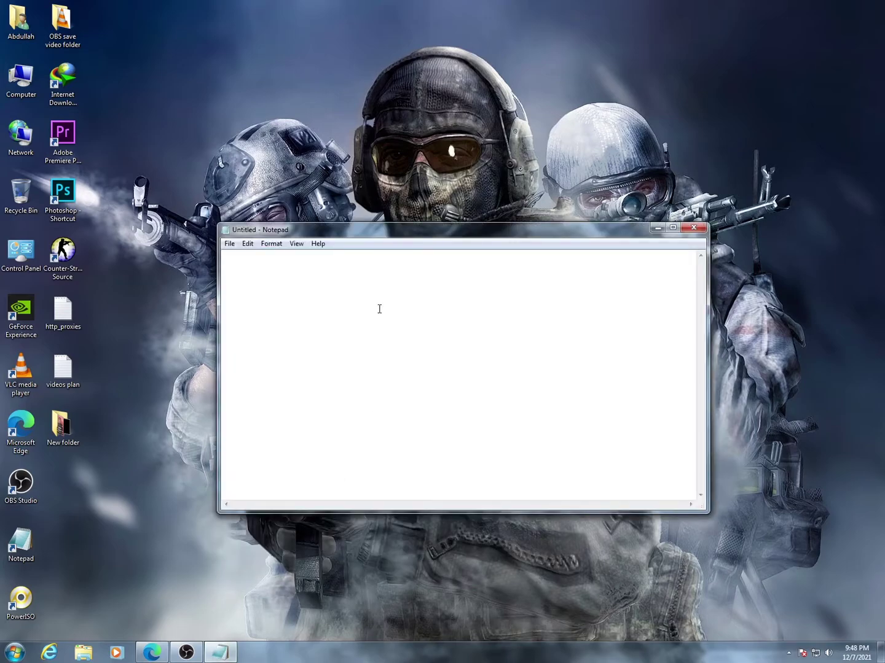
pyautogui.write('Hi guys in this ')
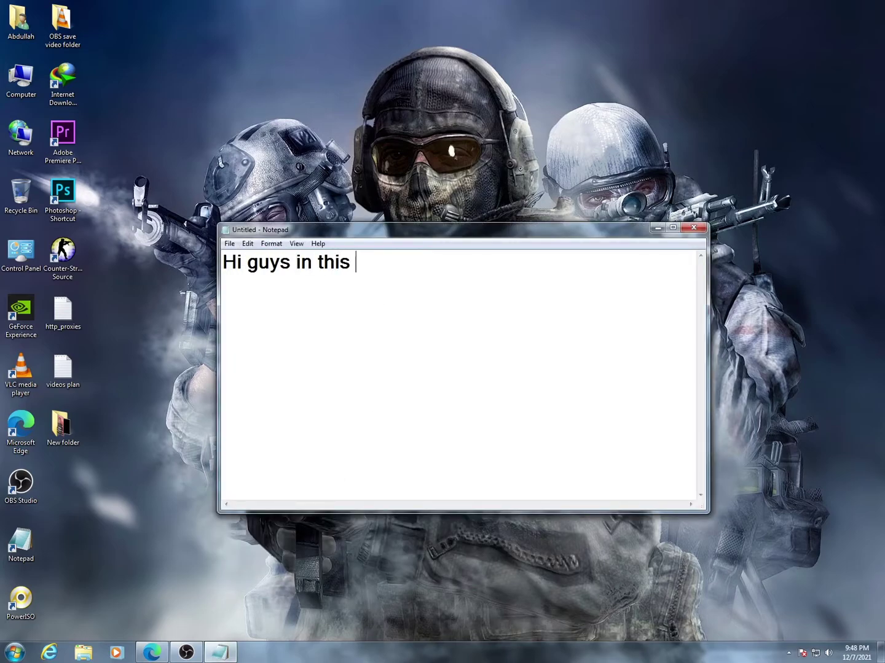
pyautogui.write('video How to dow')
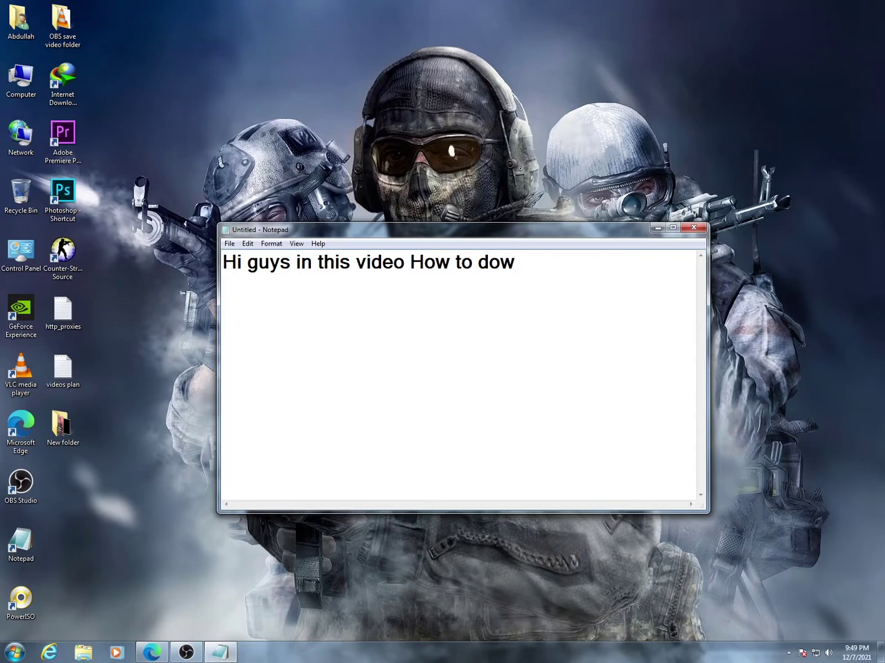
pyautogui.write('nload and install Ccleaner')
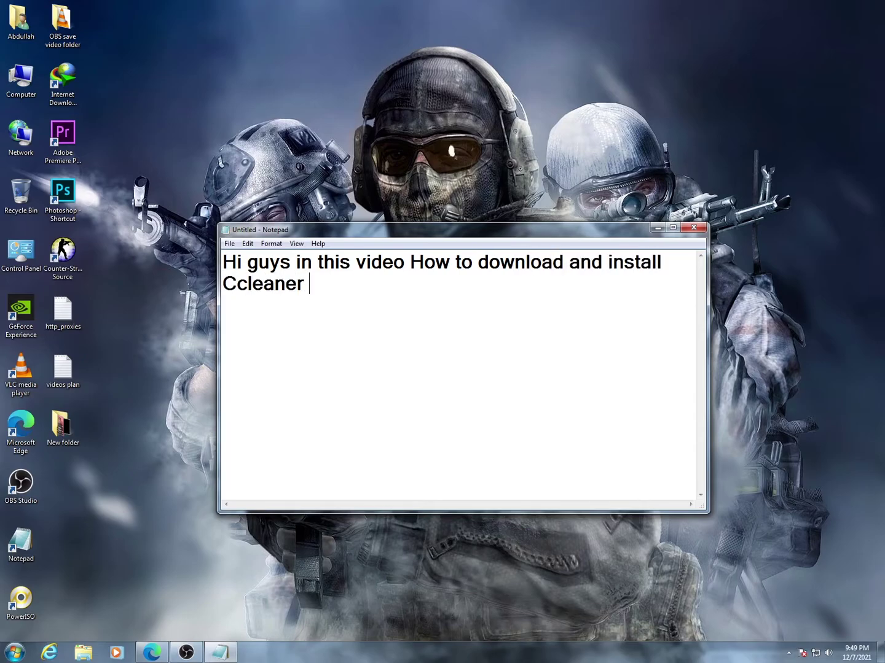
pyautogui.write(' lets start this video first open you')
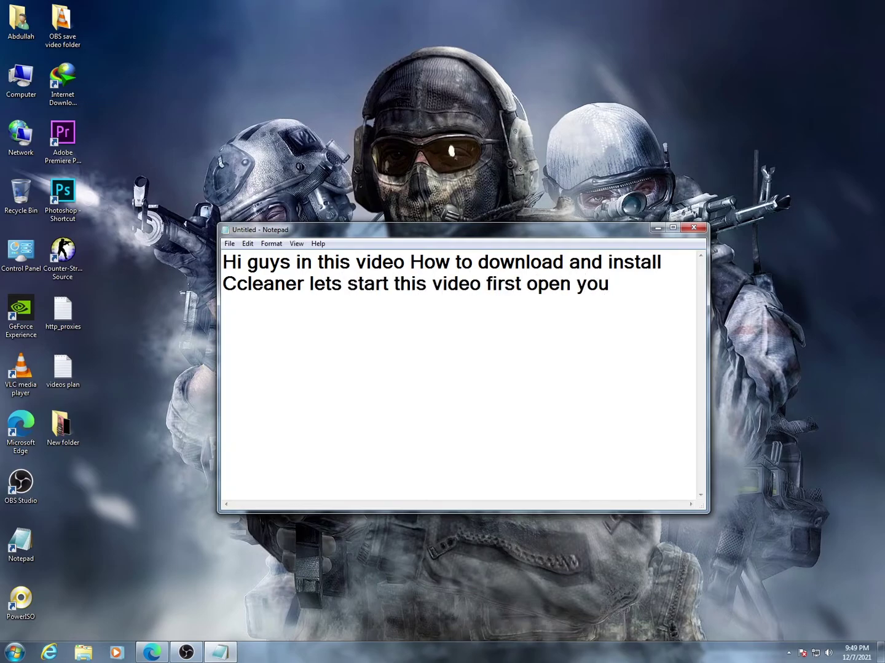
pyautogui.write('r browser')
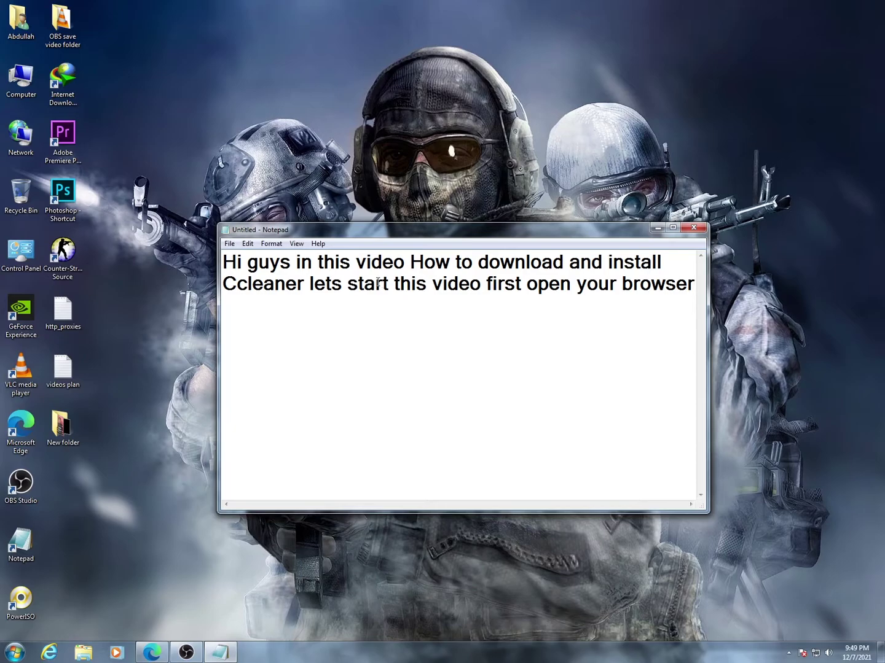
pyautogui.click(657, 228)
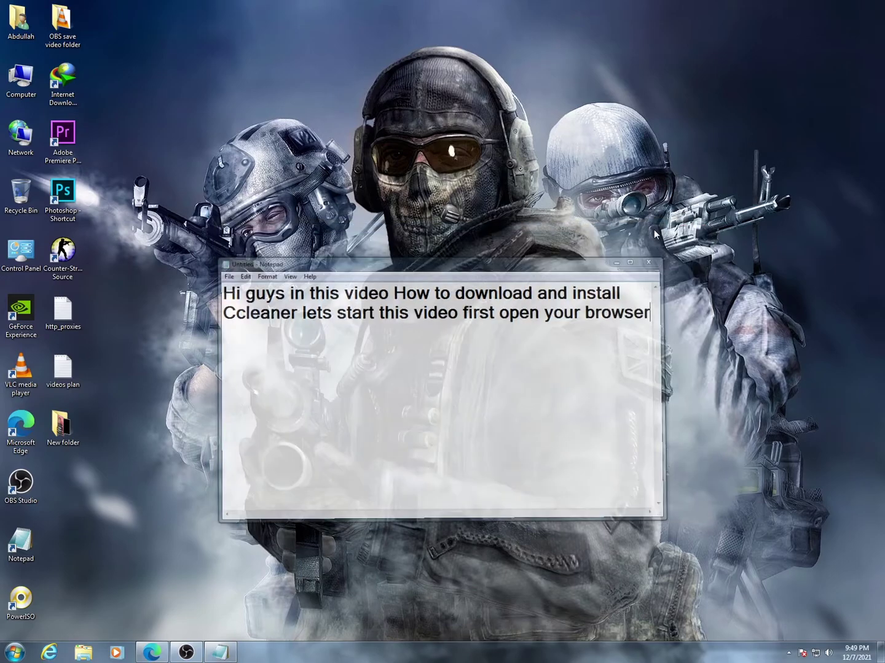
pyautogui.rightClick(537, 204)
pyautogui.click(554, 232)
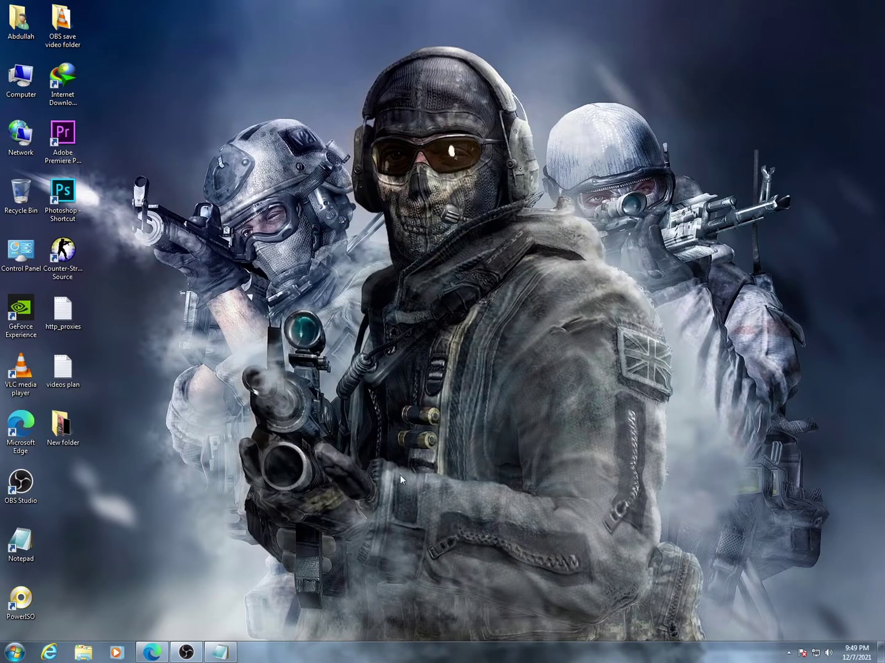
# - Search Bing for 'get into pc' in Edge
pyautogui.click(165, 648)
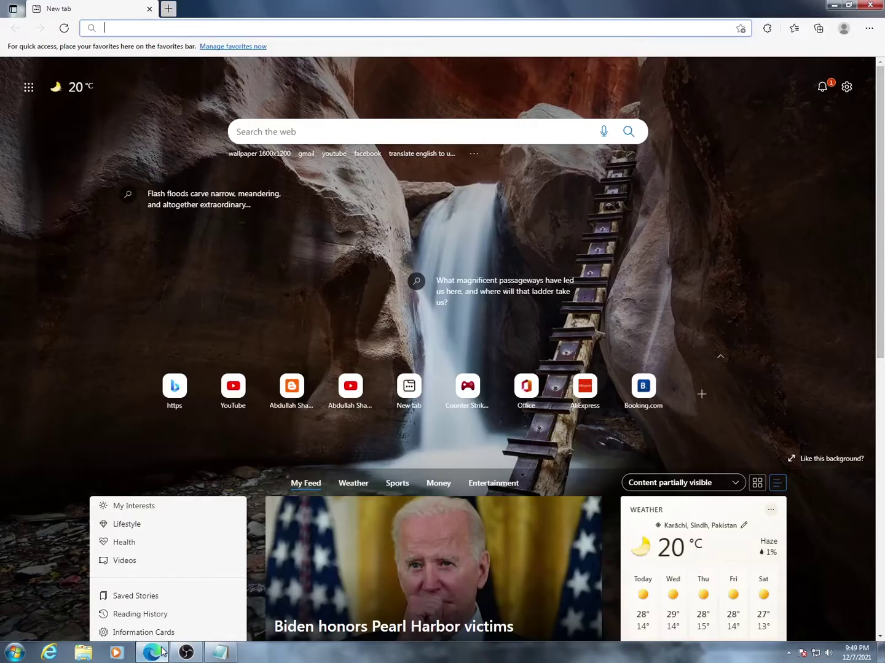
pyautogui.click(346, 127)
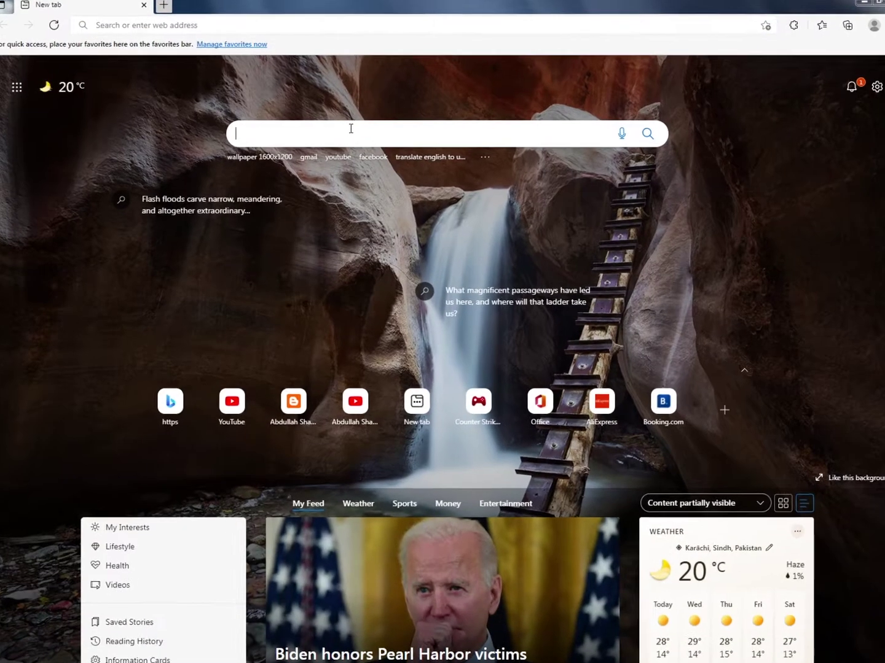
pyautogui.write('get ')
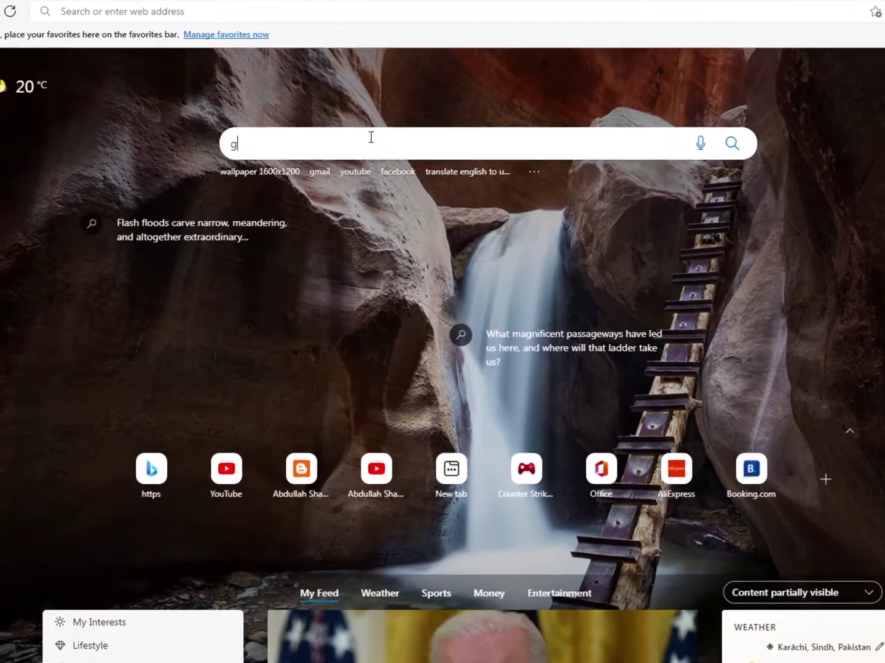
pyautogui.write('into ')
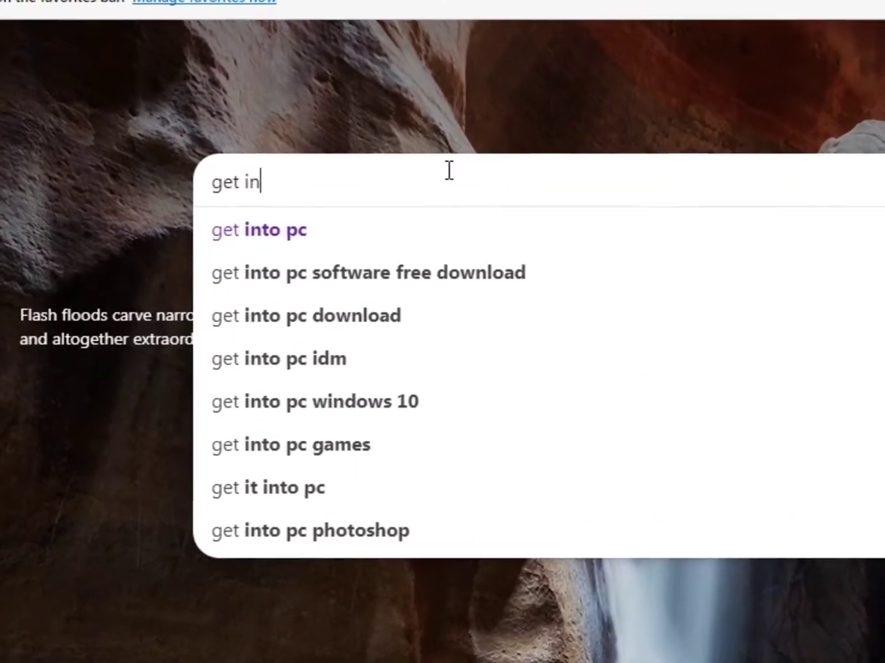
pyautogui.write('pc')
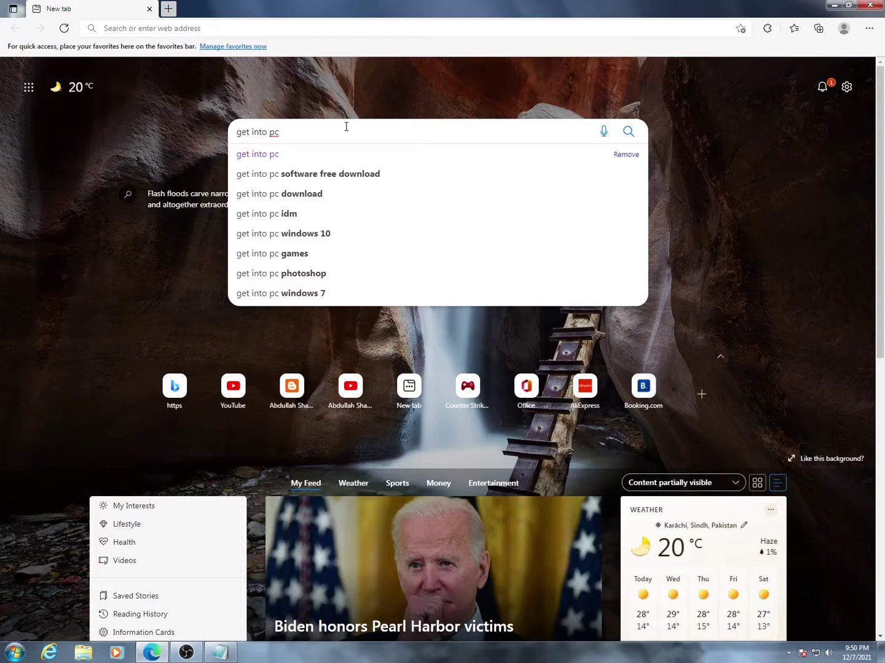
pyautogui.press('Return')
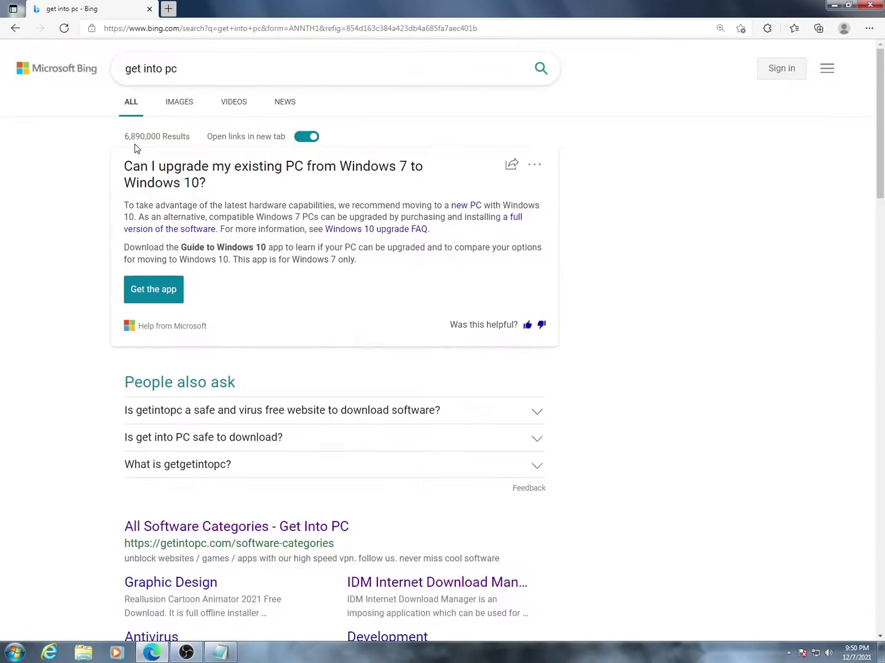
# - Open the 'All Software Categories - Get Into PC' result
pyautogui.scroll(-3, 227, 201)
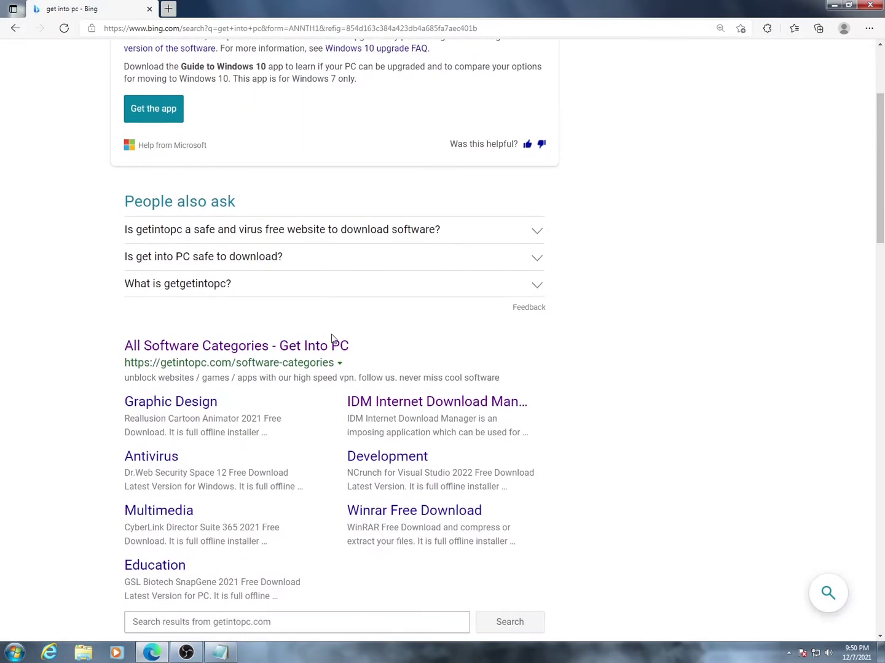
pyautogui.moveTo(358, 346); pyautogui.dragTo(127, 352)
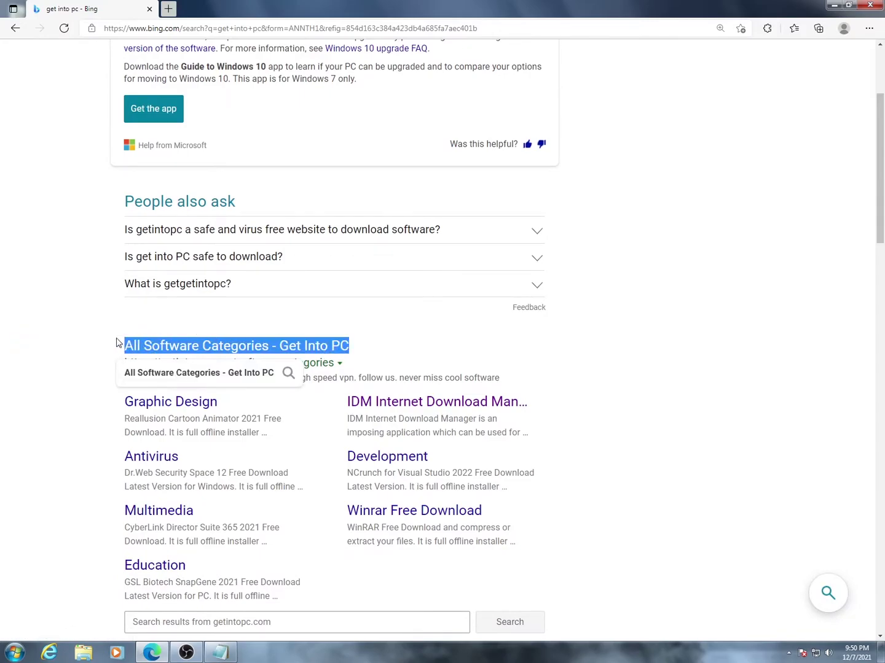
pyautogui.click(106, 348)
pyautogui.click(229, 347)
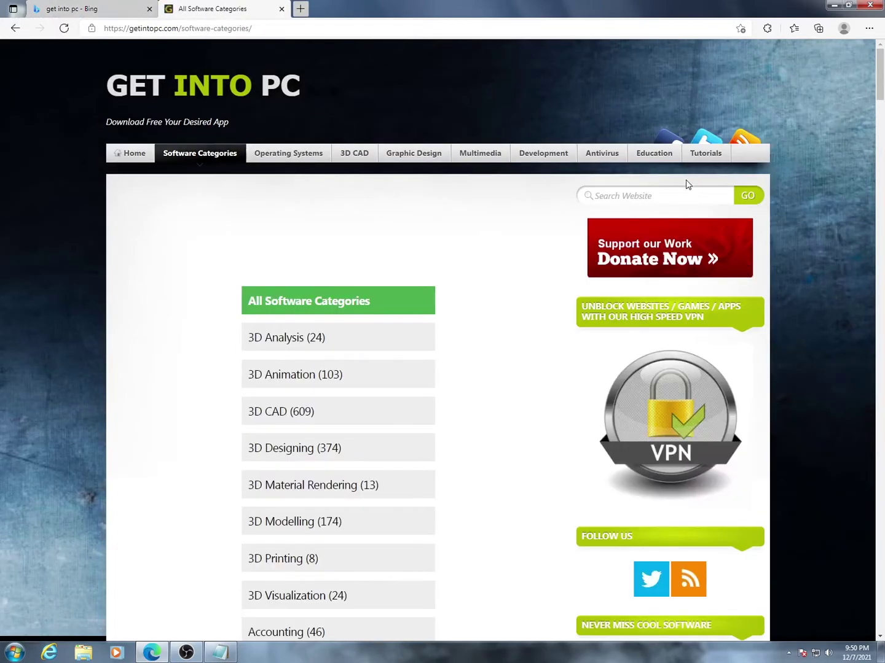
# - Search the Get Into PC site for 'Ccleaner'
pyautogui.click(686, 192)
pyautogui.write('Ccl')
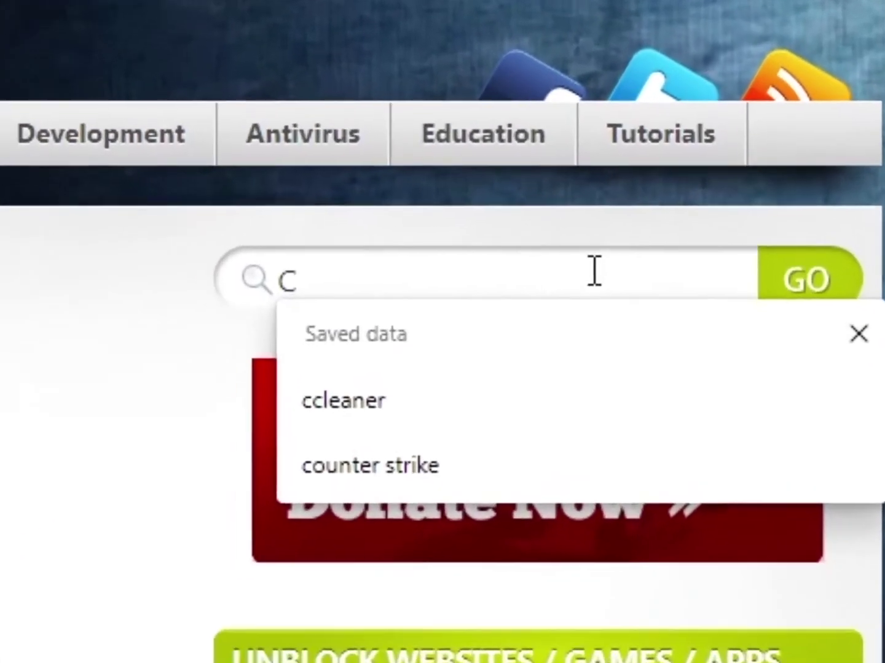
pyautogui.write('ea')
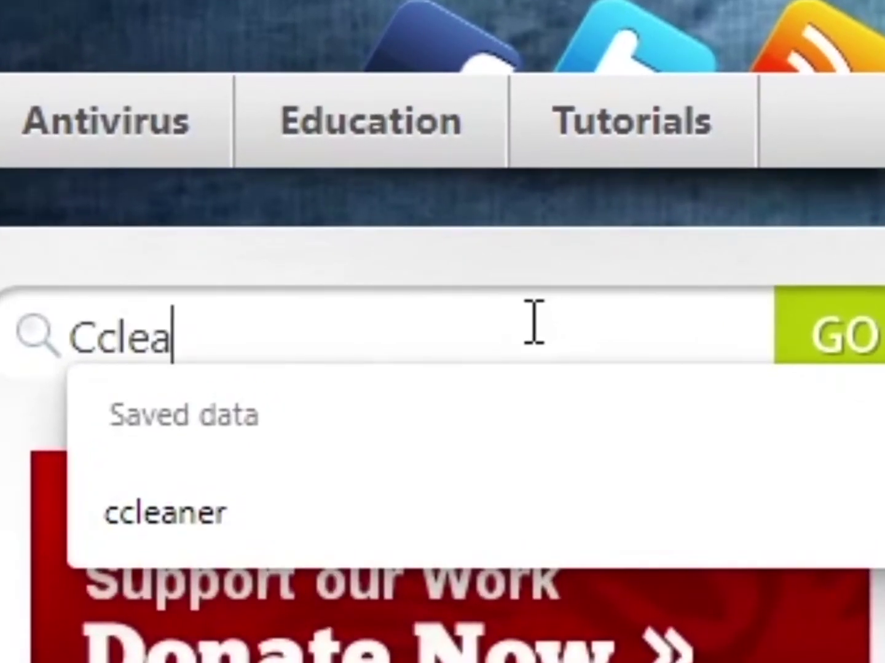
pyautogui.write('ner')
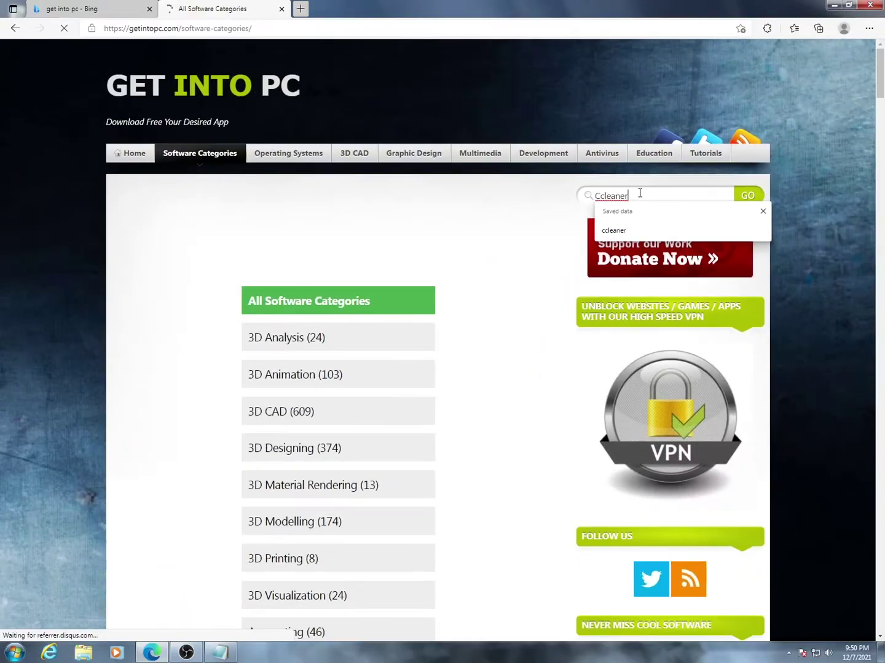
pyautogui.press('Return')
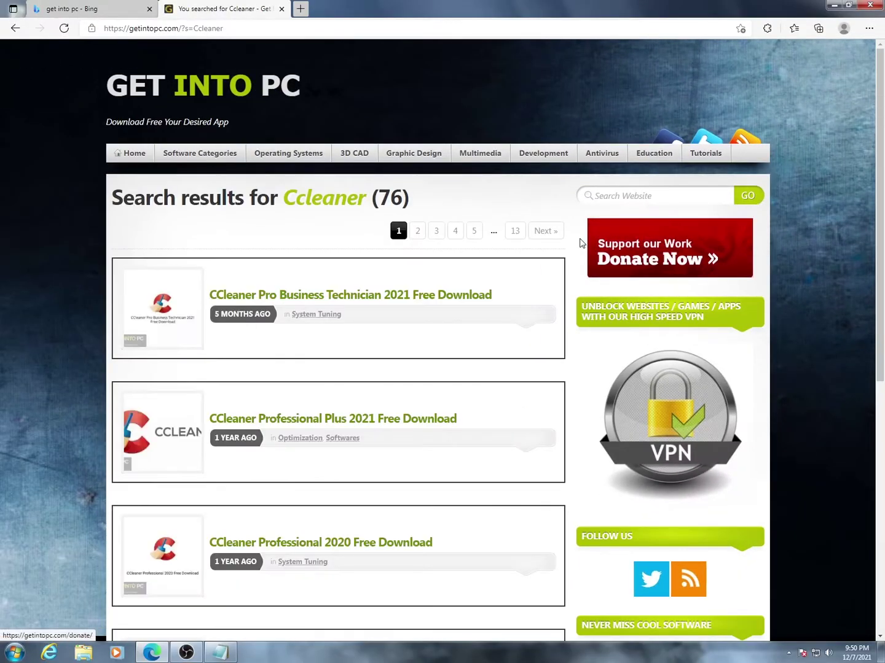
# - Browse the 76 results and open CCleaner Professional 2020 Free Download
pyautogui.scroll(-1, 572, 246)
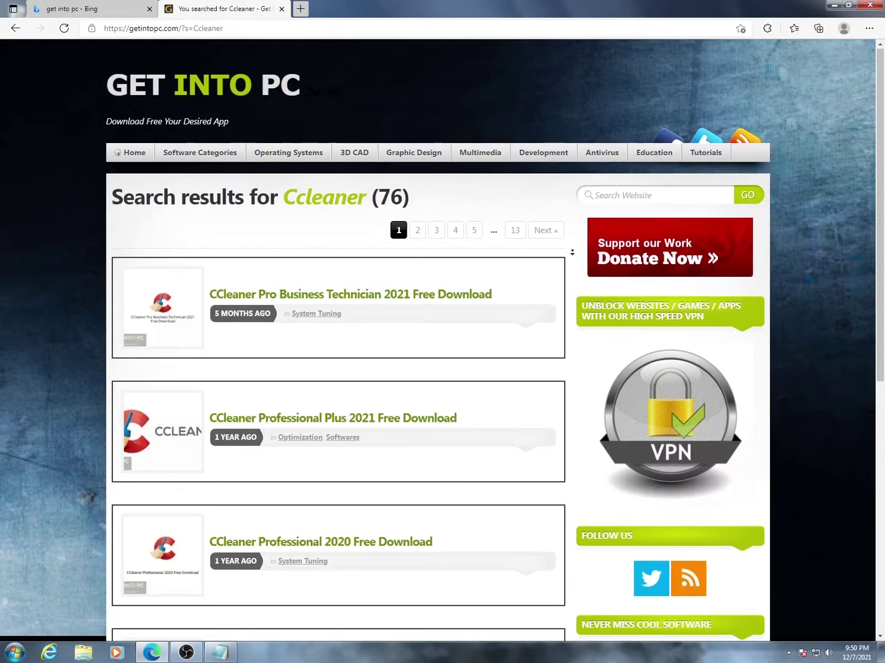
pyautogui.scroll(-1, 572, 257)
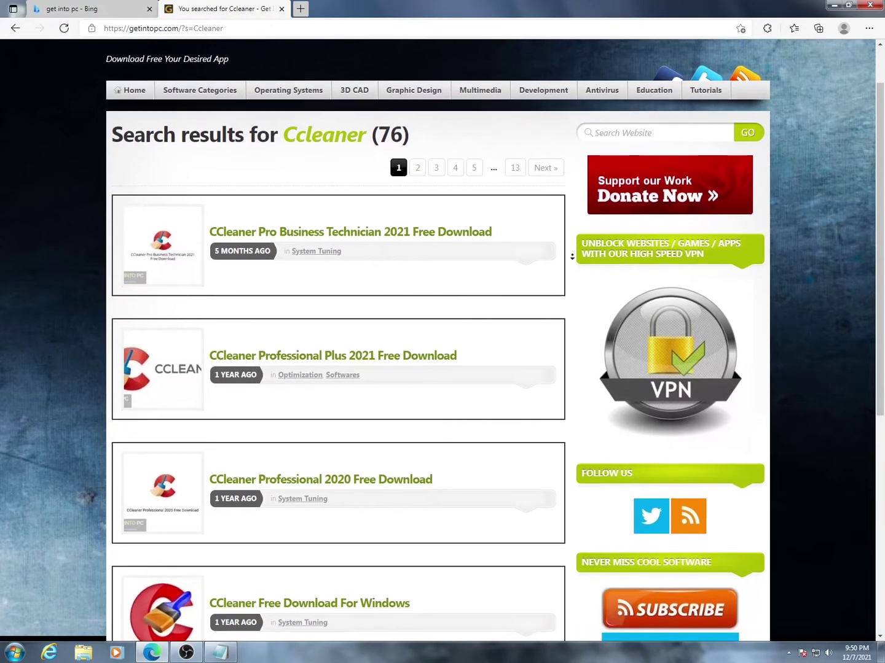
pyautogui.scroll(-1, 572, 256)
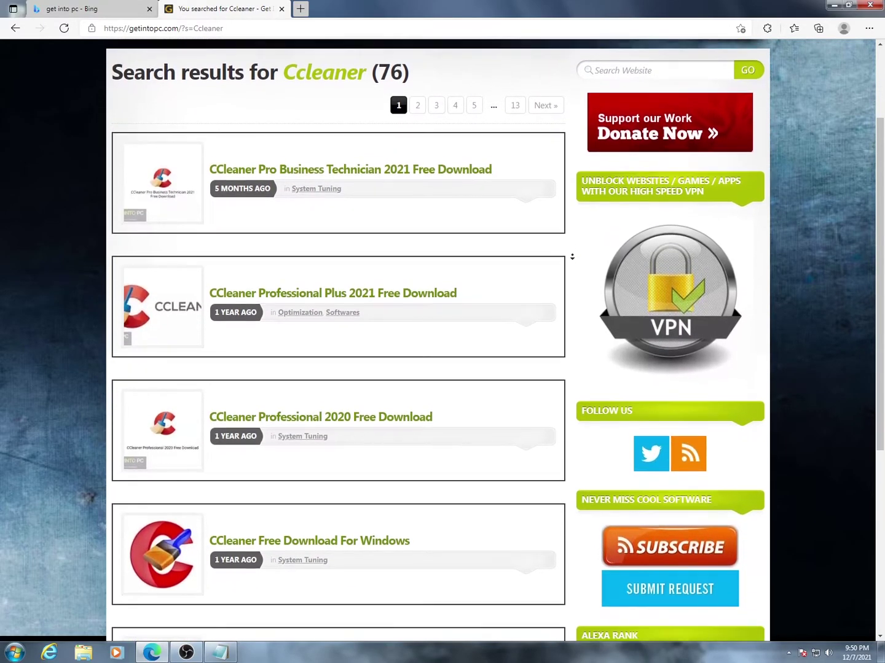
pyautogui.scroll(-1, 572, 257)
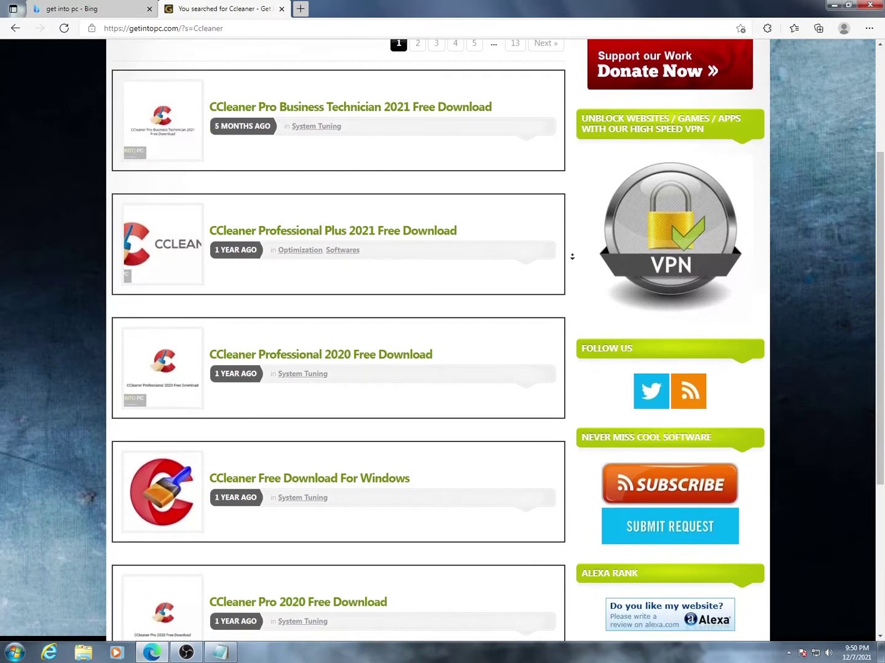
pyautogui.click(574, 259)
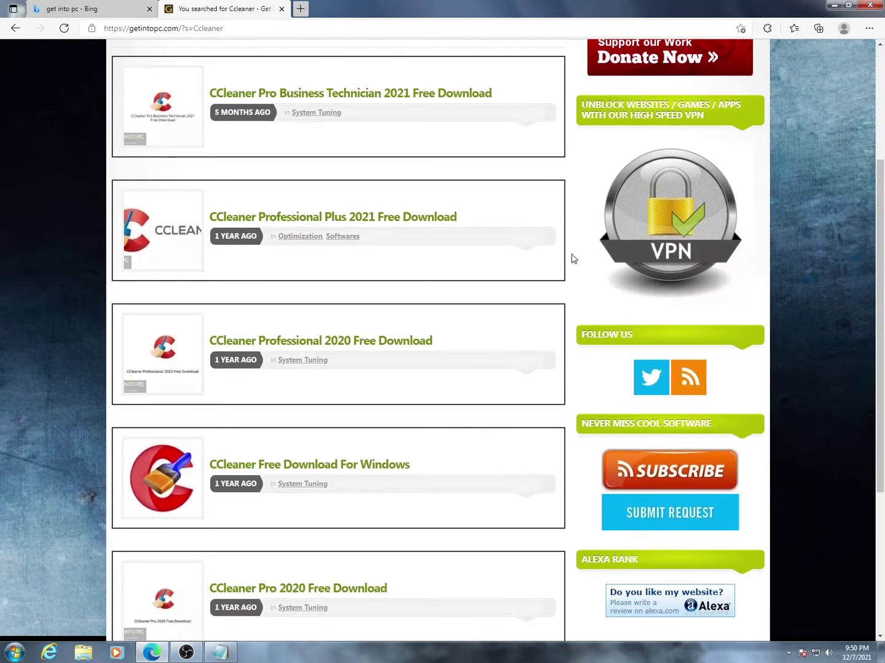
pyautogui.scroll(2, 573, 258)
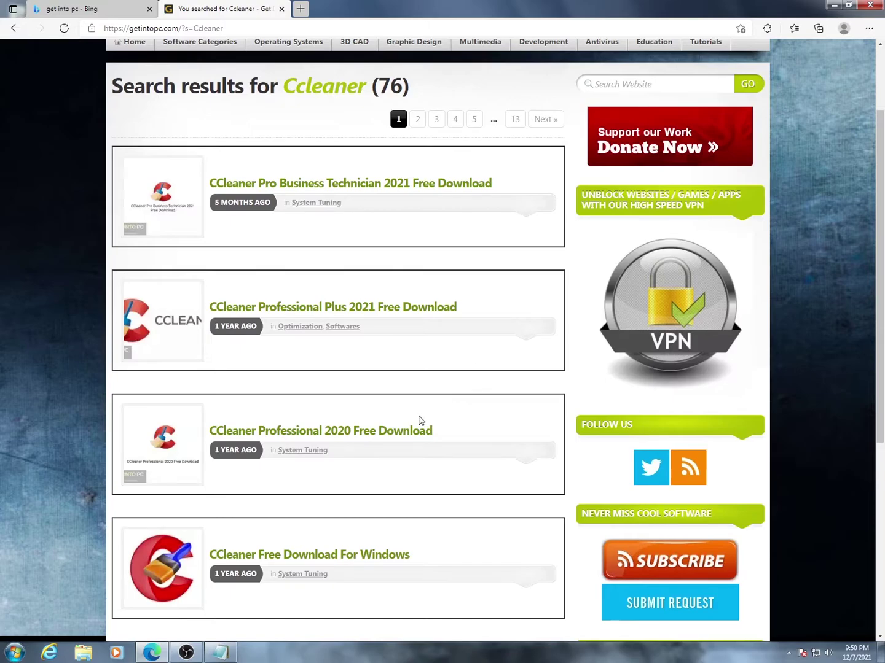
pyautogui.click(294, 435)
# - Scroll to the download section and choose Download Full Setup v5.72.7994
pyautogui.scroll(-4, 314, 433)
pyautogui.scroll(3, 560, 204)
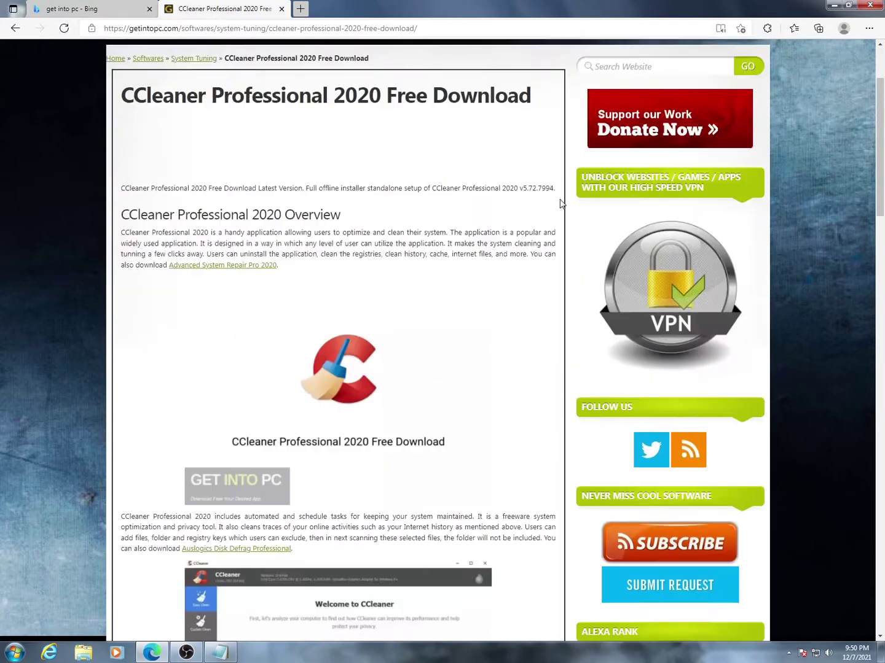
pyautogui.middleClick(570, 221)
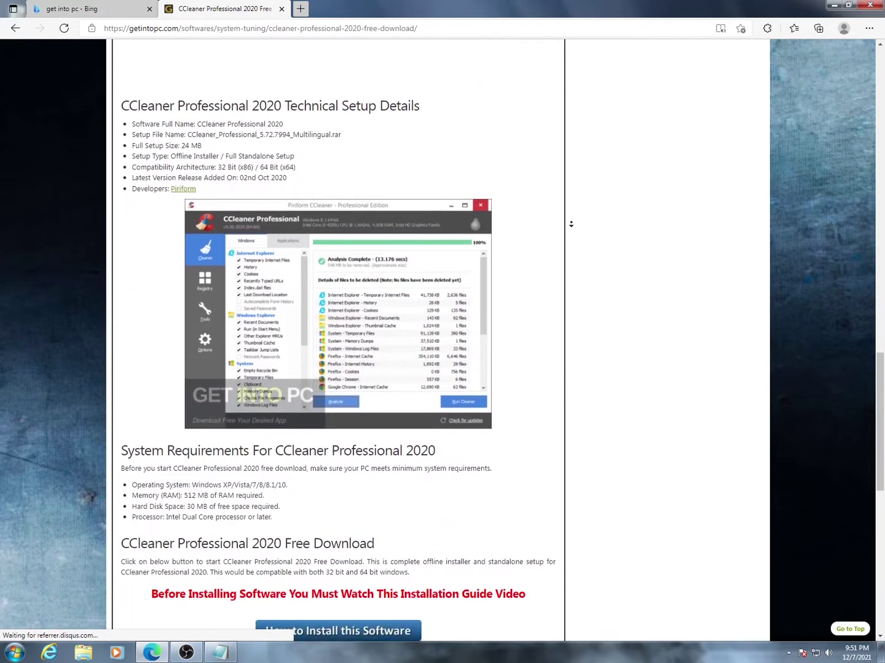
pyautogui.click(570, 224)
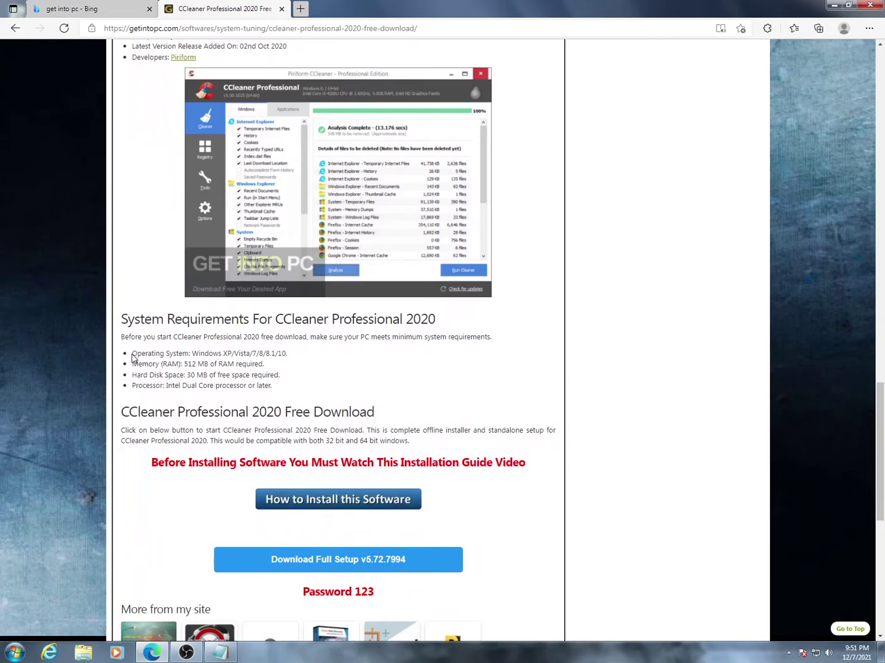
pyautogui.moveTo(133, 354); pyautogui.dragTo(378, 419)
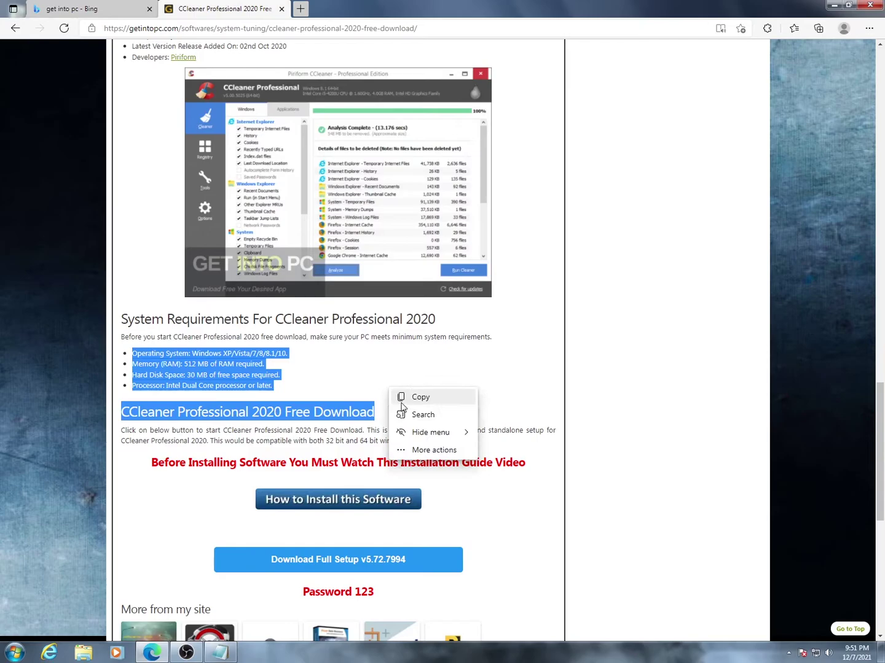
pyautogui.click(366, 379)
pyautogui.scroll(-2, 612, 482)
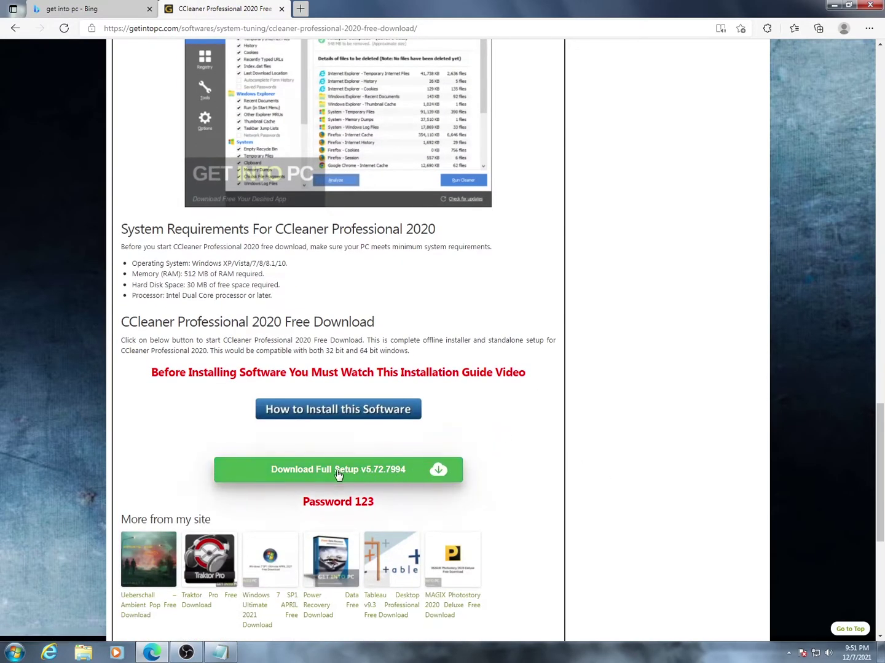
pyautogui.click(342, 471)
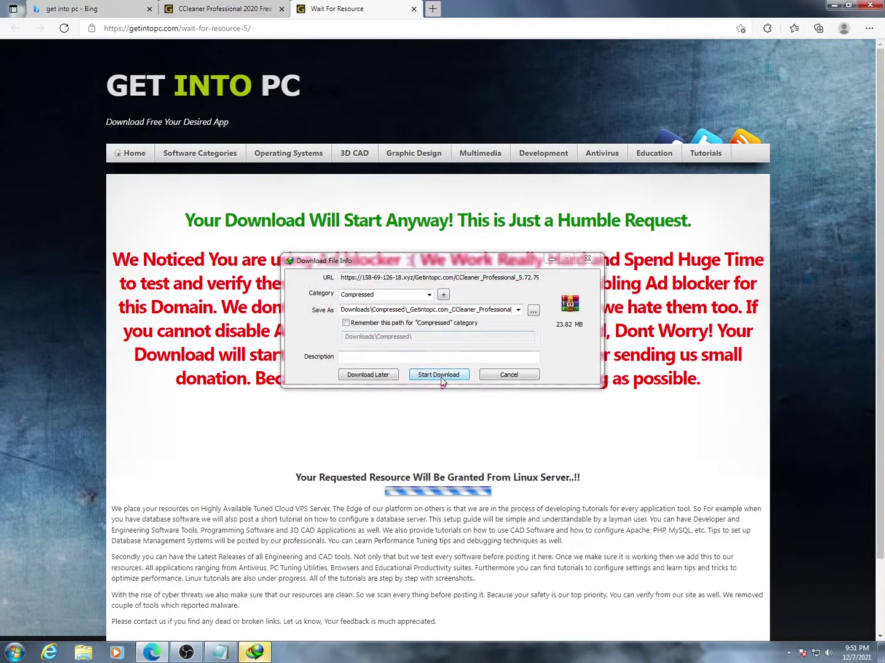
# - Start the 23.82 MB CCleaner archive download in IDM and minimize Edge
pyautogui.click(434, 375)
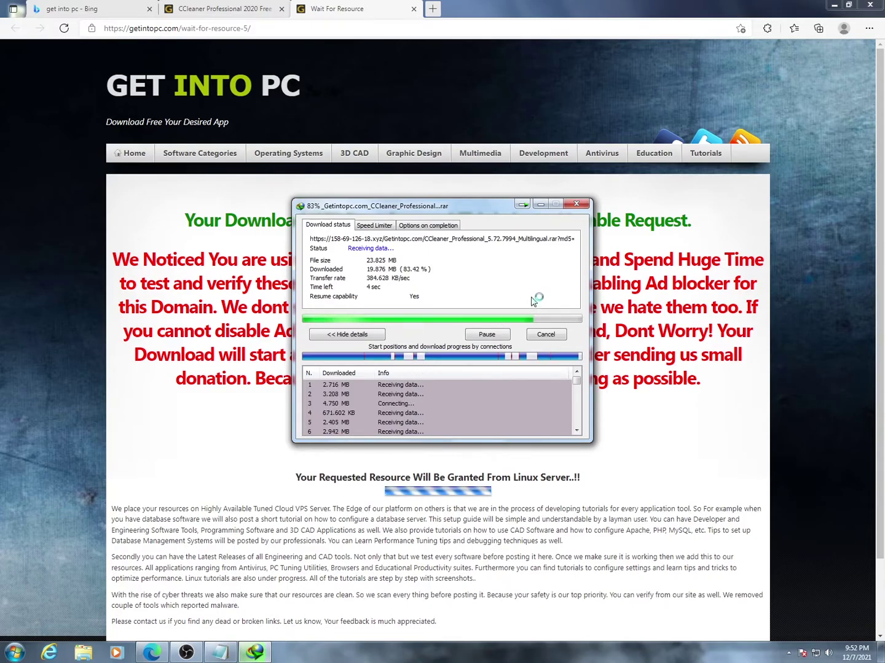
pyautogui.click(834, 5)
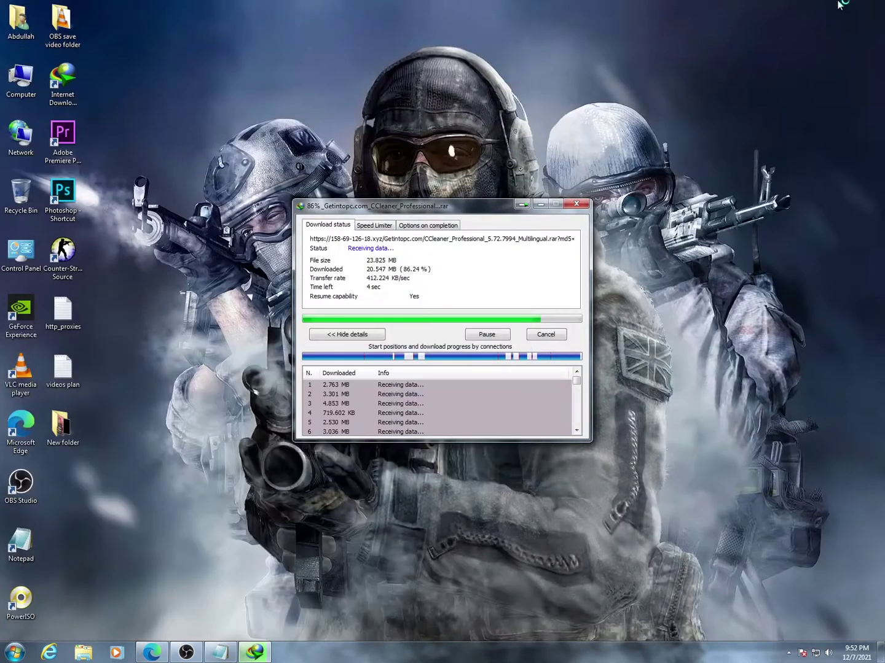
pyautogui.rightClick(758, 77)
pyautogui.click(767, 104)
pyautogui.rightClick(698, 133)
pyautogui.click(715, 165)
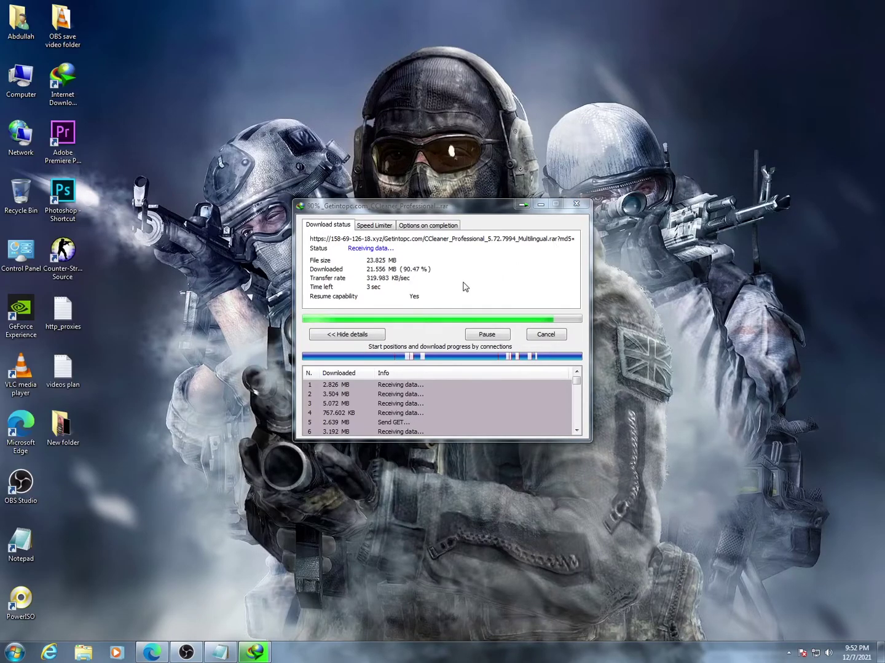
# - Let the download finish into Downloads\Compressed and move the Download complete dialog lower
pyautogui.click(416, 226)
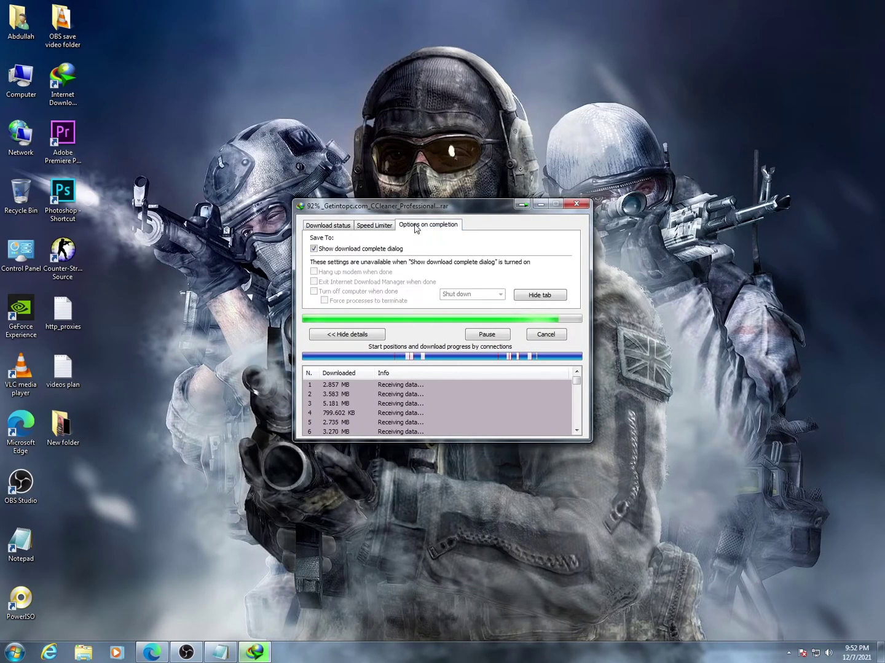
pyautogui.click(329, 226)
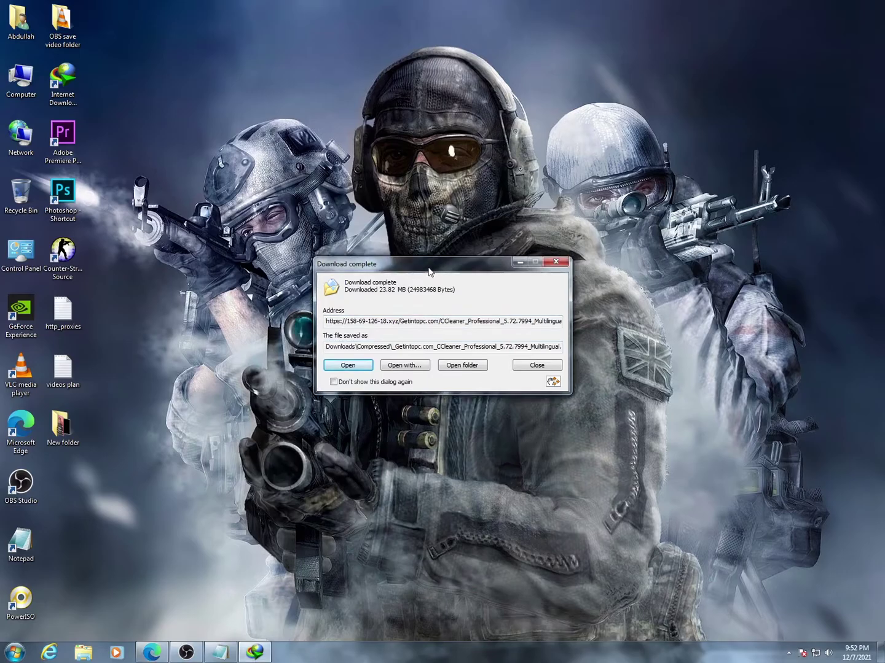
pyautogui.moveTo(428, 263); pyautogui.dragTo(422, 343)
# - Unlock the archive with its password and launch ccsetup572 from the CCleaner Professional folder
pyautogui.click(337, 440)
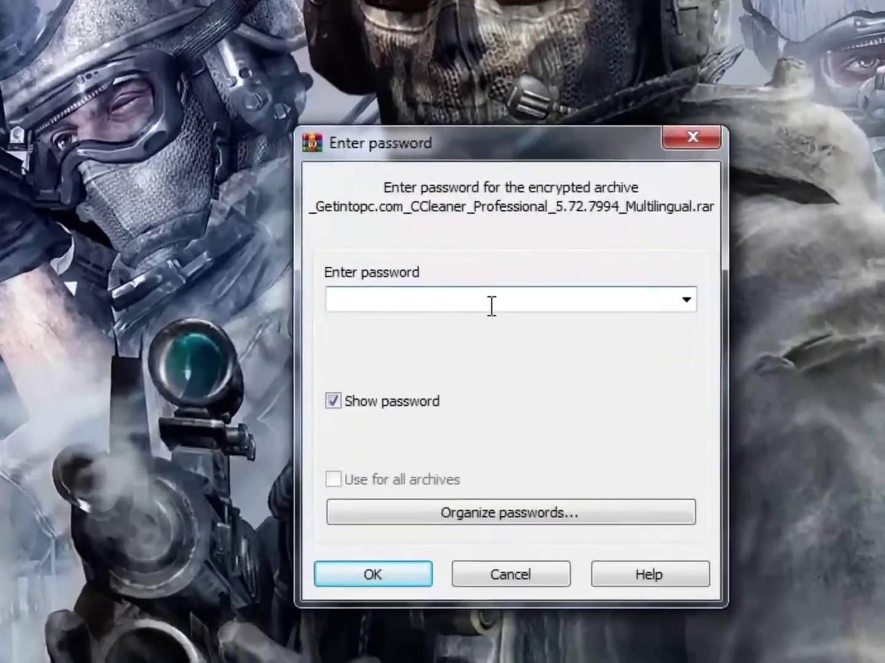
pyautogui.write('123')
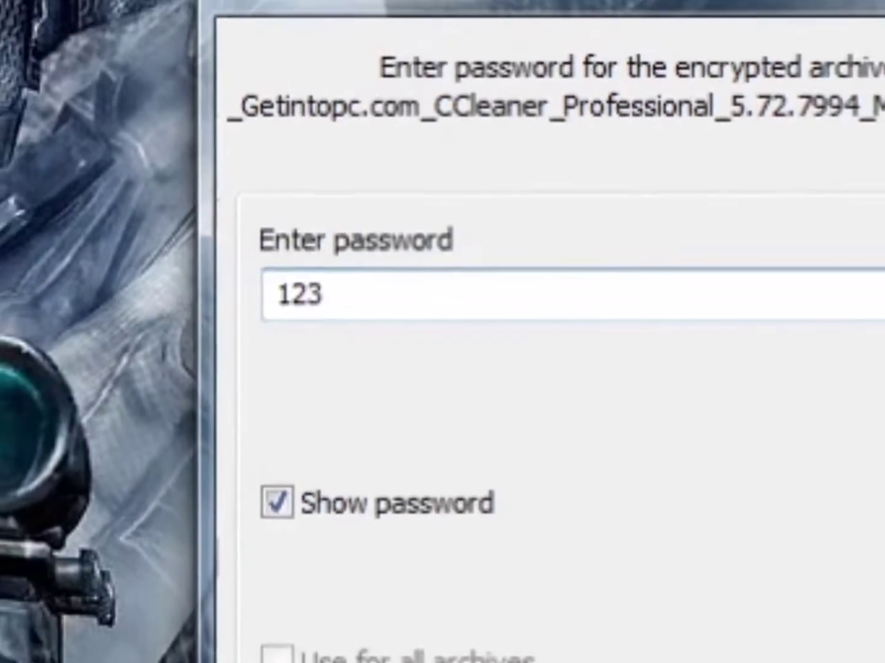
pyautogui.click(492, 612)
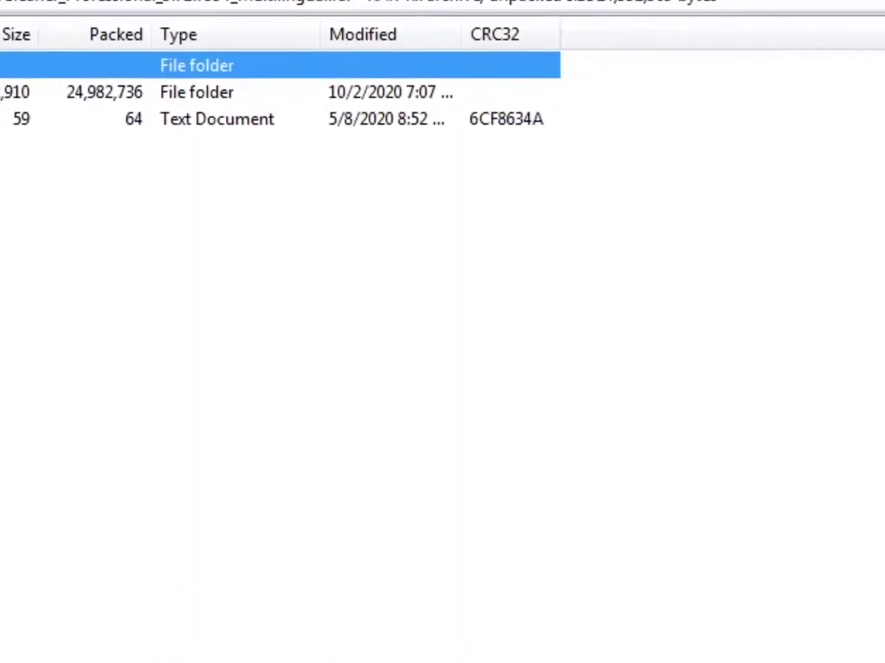
pyautogui.doubleClick(85, 178)
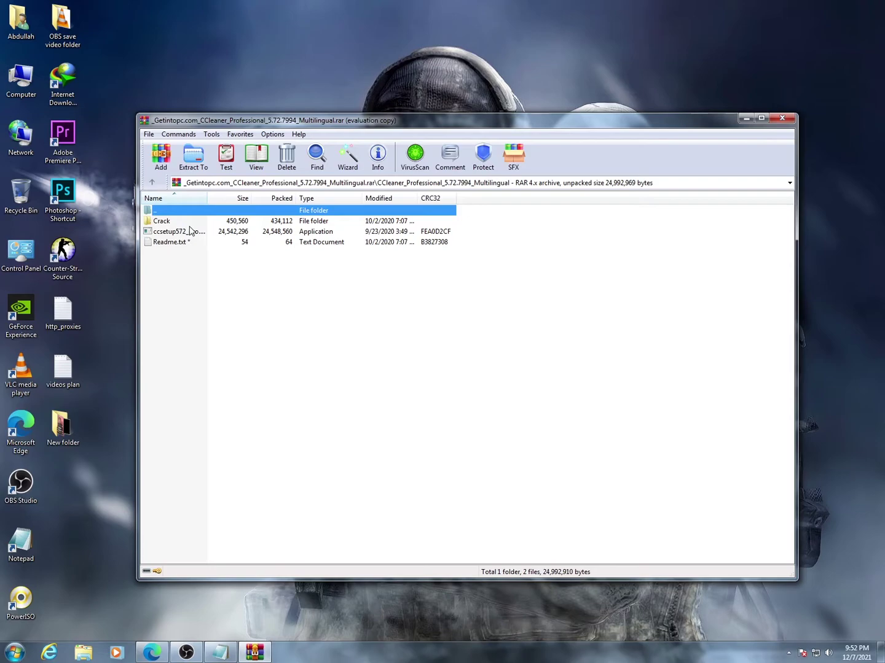
pyautogui.doubleClick(191, 231)
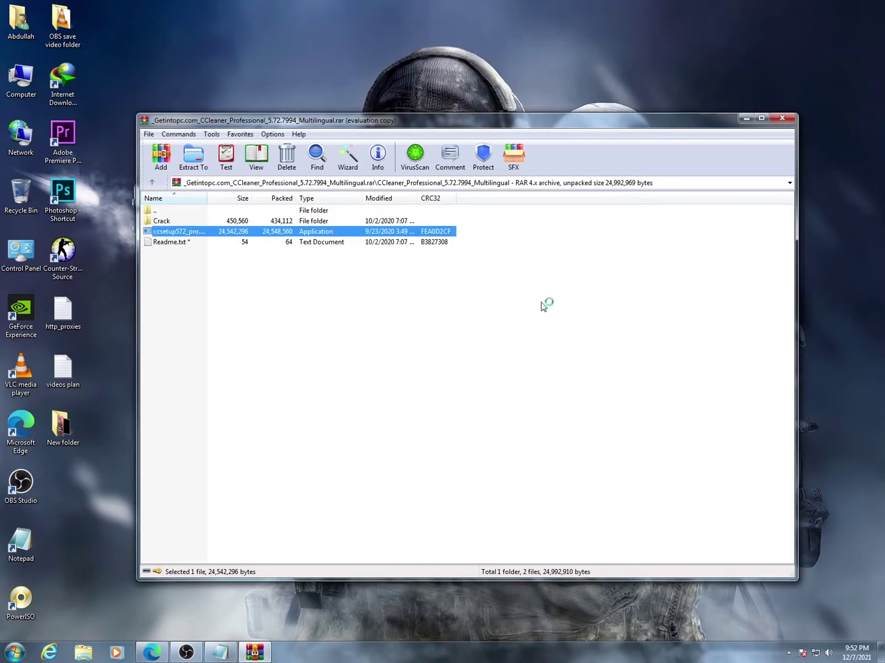
# - Minimize WinRAR, continue past the setup welcome page, and let installation reach the Completing page
pyautogui.click(745, 119)
pyautogui.rightClick(657, 132)
pyautogui.rightClick(669, 164)
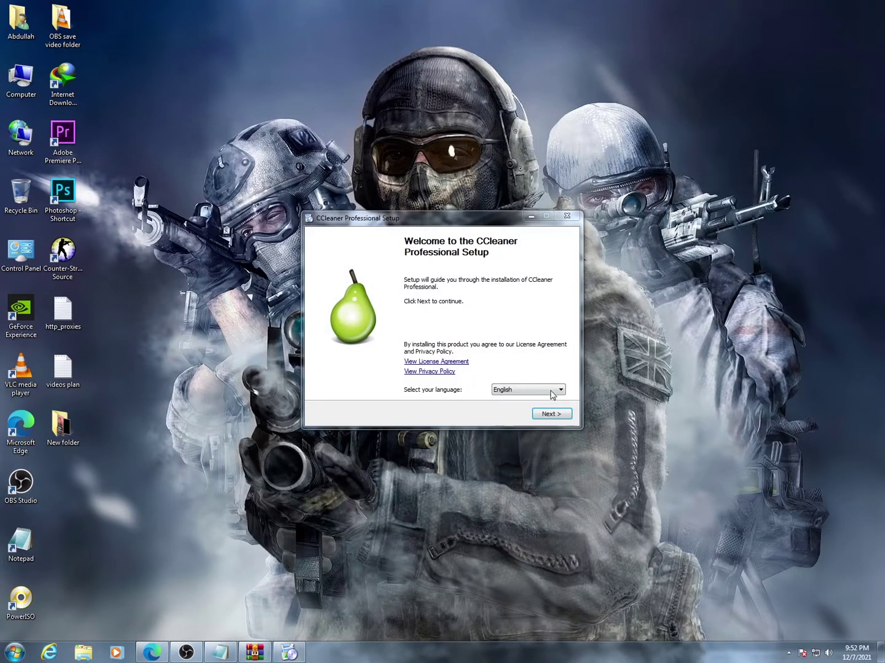
pyautogui.click(559, 418)
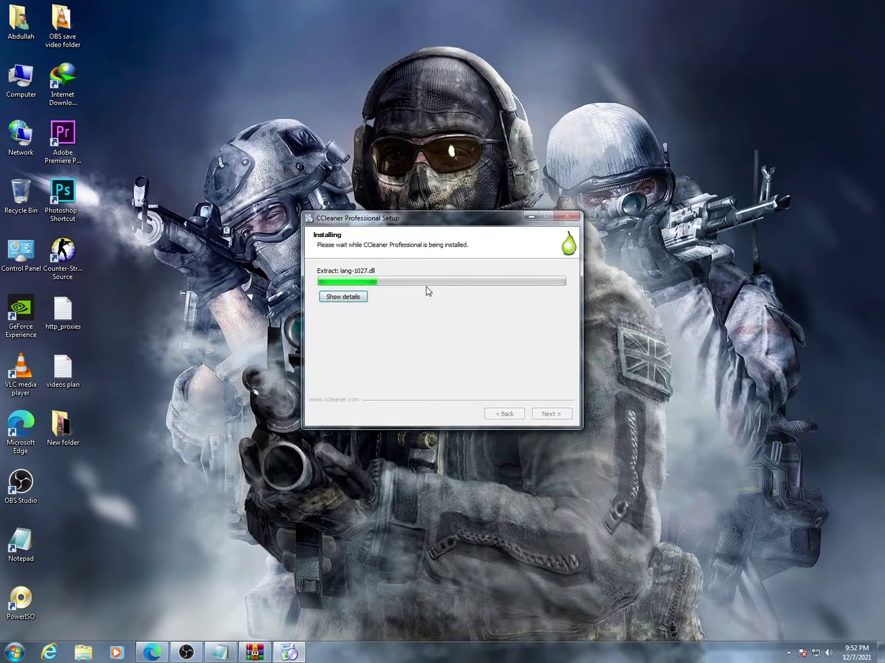
pyautogui.rightClick(561, 173)
pyautogui.click(589, 205)
pyautogui.rightClick(486, 126)
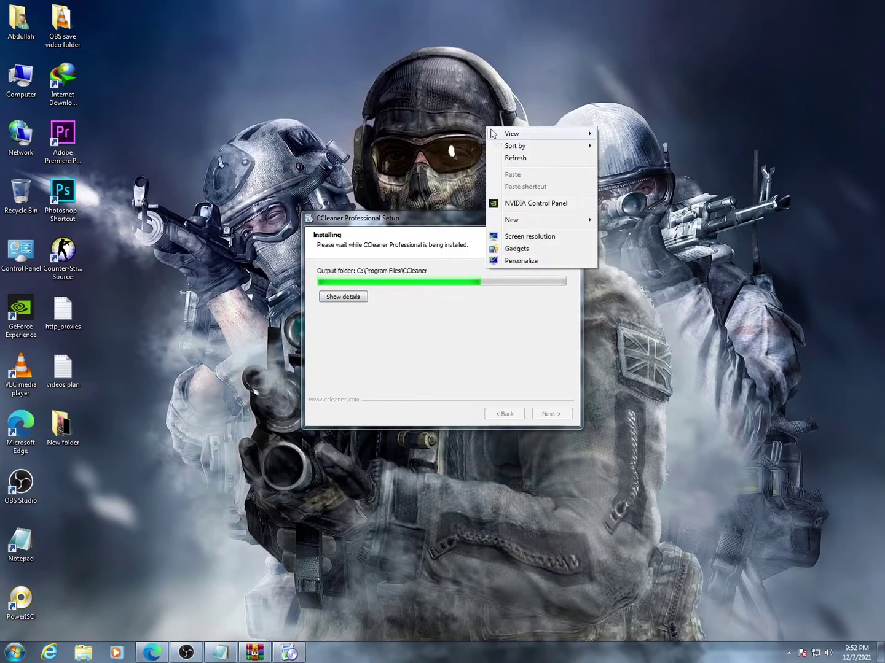
pyautogui.click(509, 158)
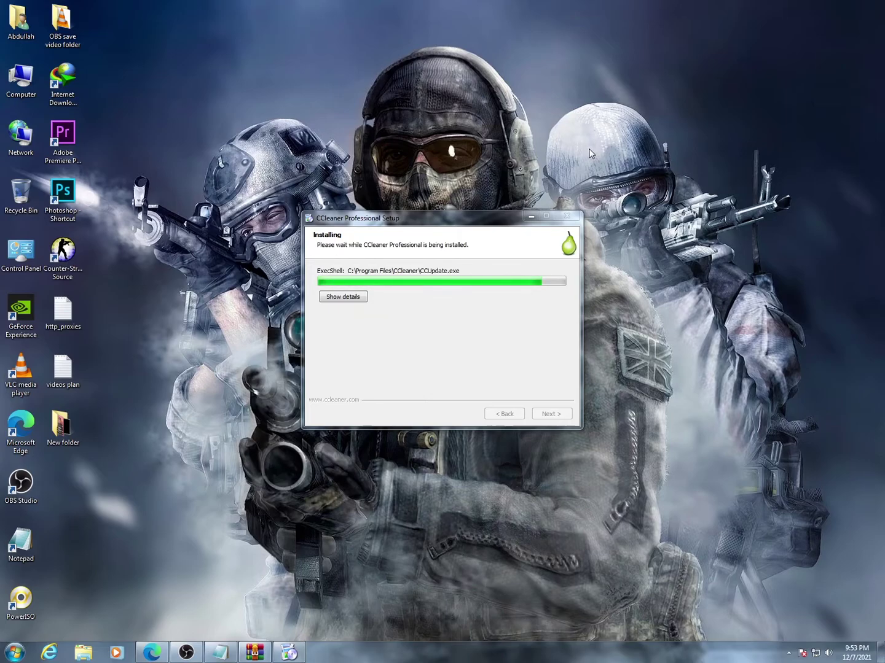
pyautogui.rightClick(616, 140)
pyautogui.click(633, 169)
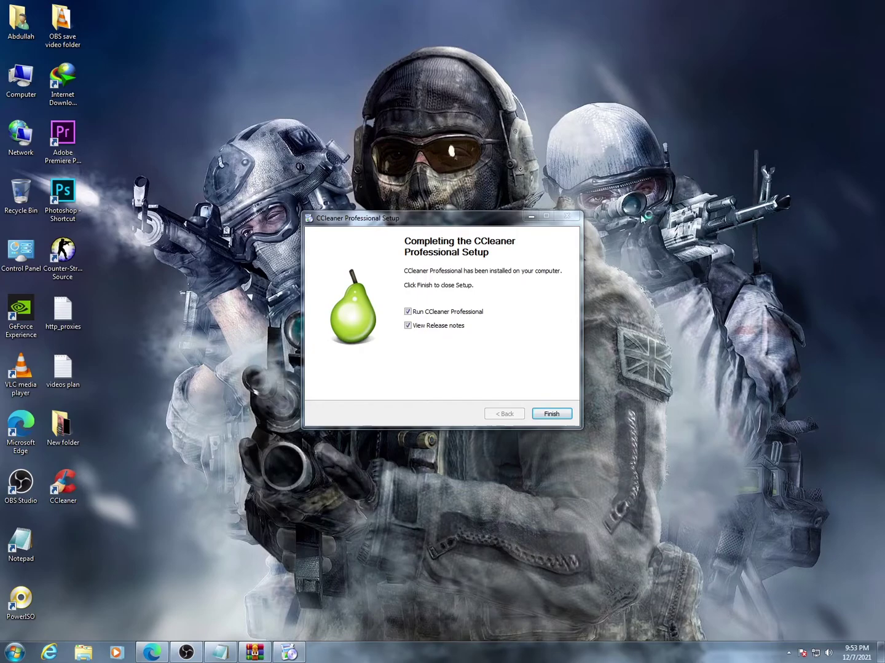
# - Finish setup, close the release-notes window, and dismiss the license key prompt
pyautogui.click(551, 414)
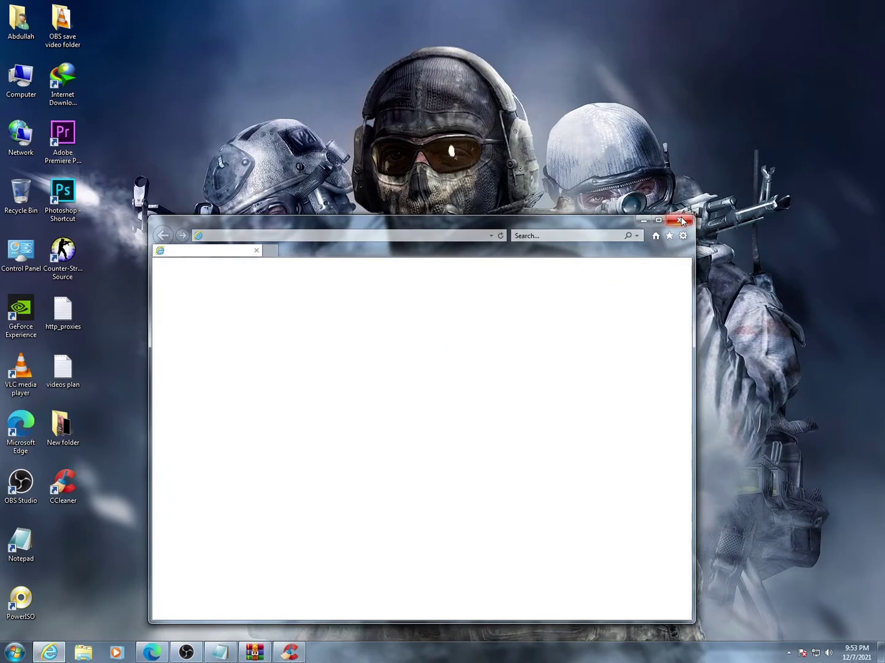
pyautogui.click(679, 221)
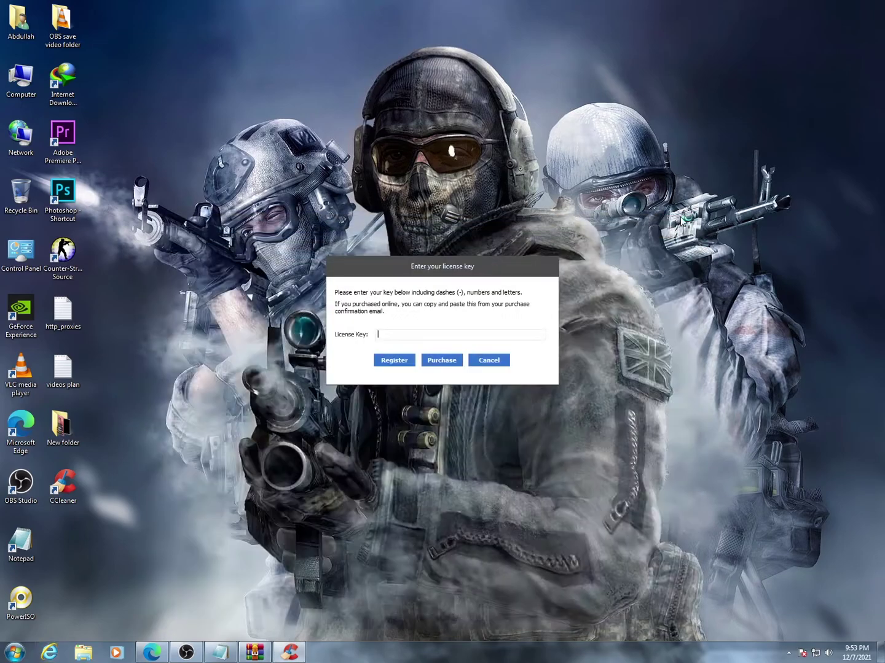
pyautogui.click(497, 362)
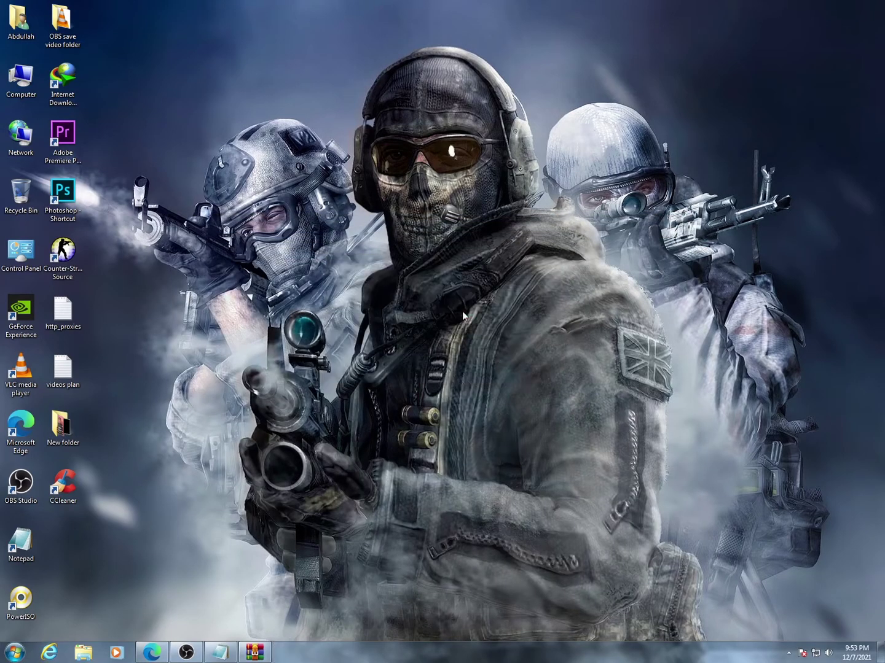
pyautogui.rightClick(463, 313)
pyautogui.click(484, 345)
pyautogui.rightClick(480, 332)
pyautogui.click(502, 359)
pyautogui.rightClick(459, 266)
pyautogui.click(482, 299)
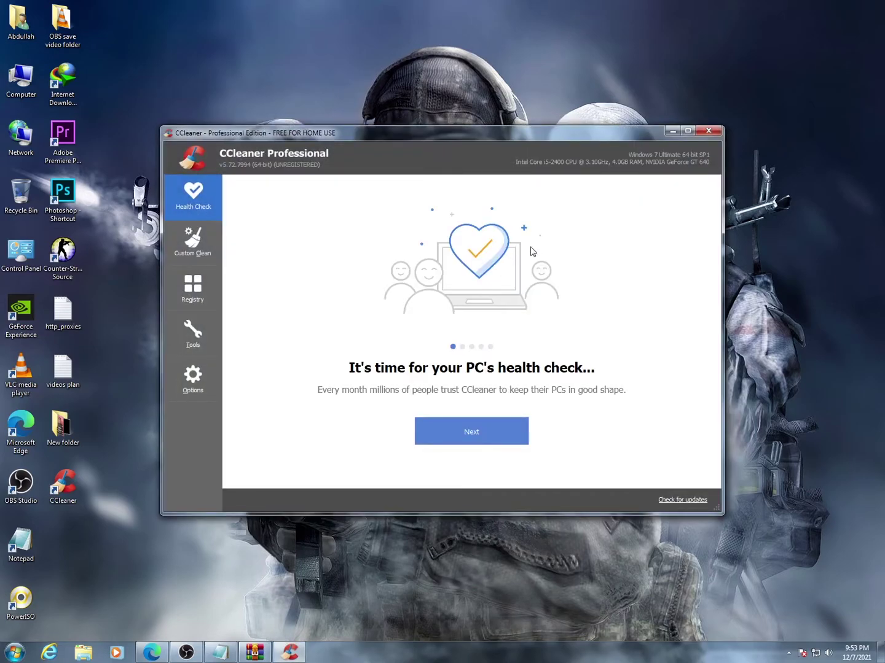
pyautogui.rightClick(330, 41)
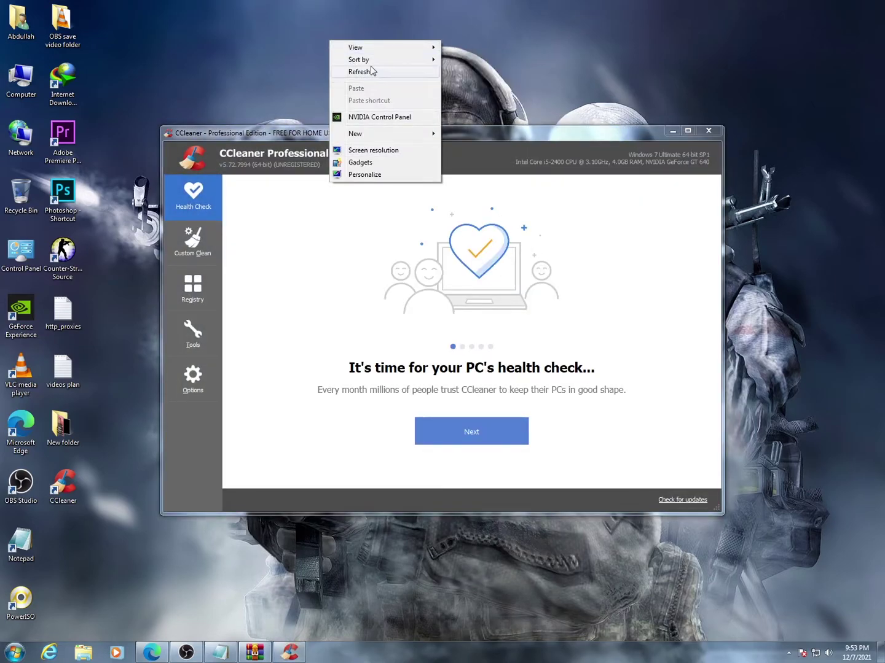
pyautogui.click(367, 72)
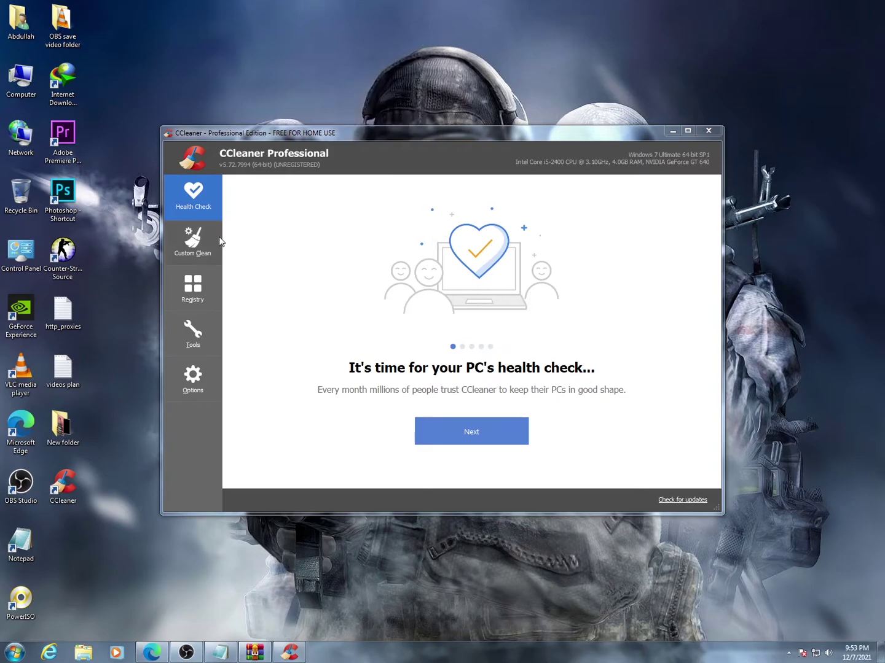
# - Run a Custom Clean analysis keeping Edge open, finding about 1,268 MB, then minimize CCleaner
pyautogui.click(206, 244)
pyautogui.click(204, 275)
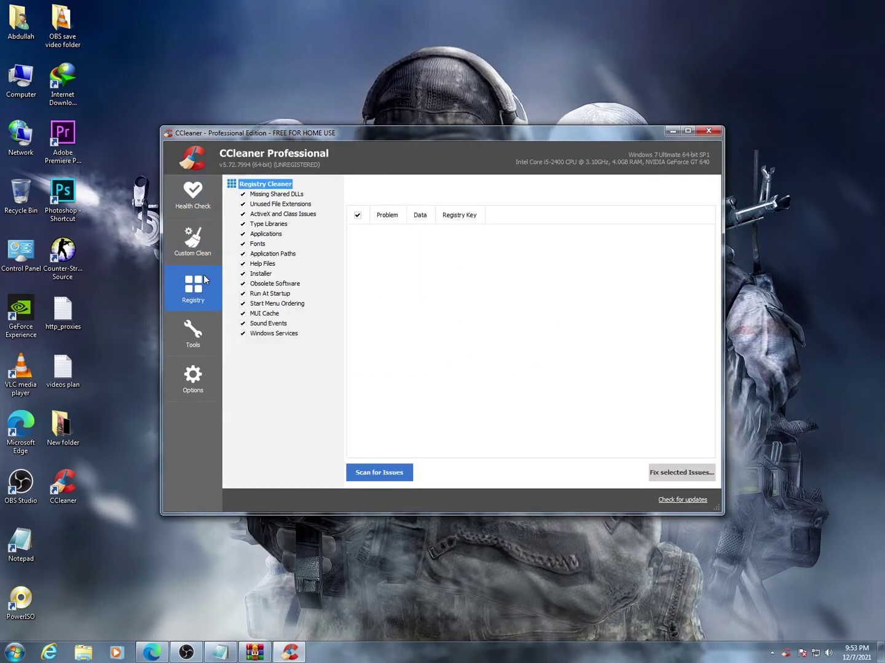
pyautogui.click(203, 251)
pyautogui.click(392, 474)
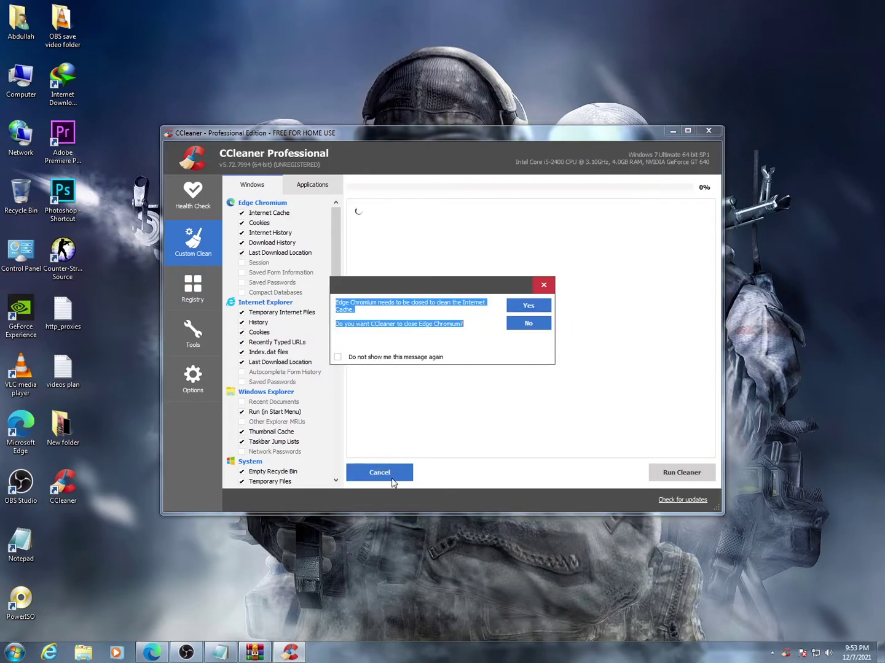
pyautogui.click(529, 324)
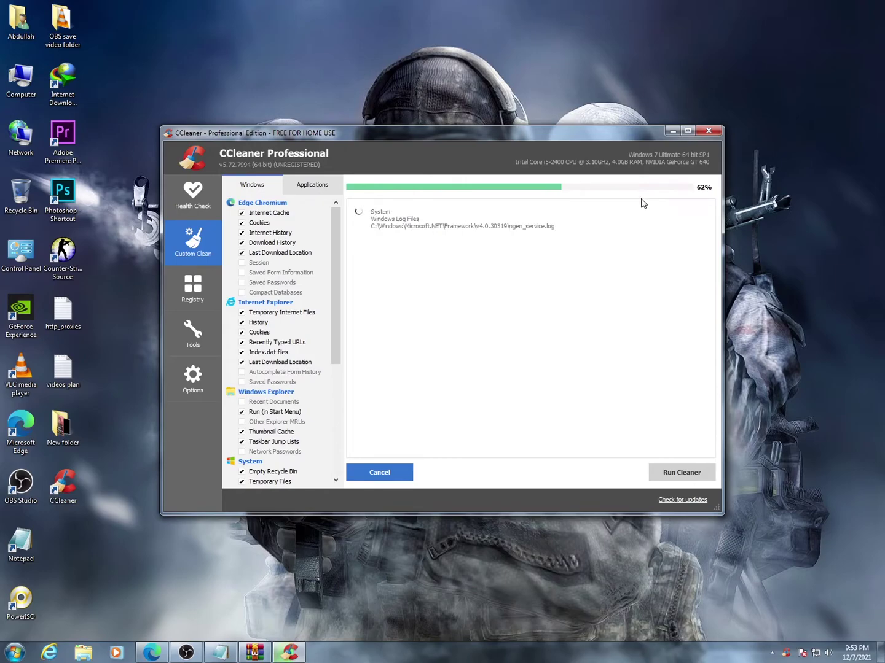
pyautogui.moveTo(578, 135); pyautogui.dragTo(574, 154)
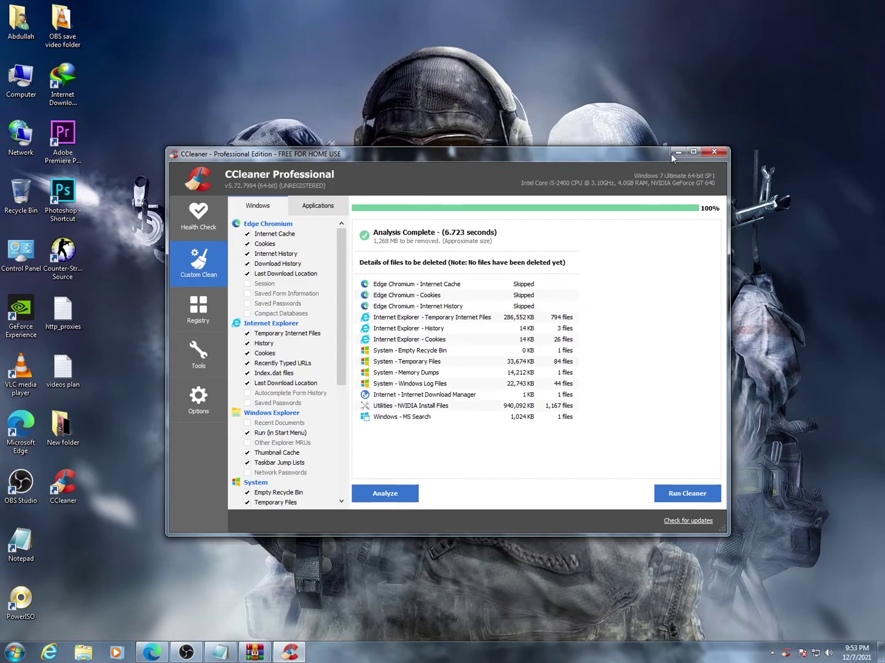
pyautogui.rightClick(569, 102)
pyautogui.click(593, 133)
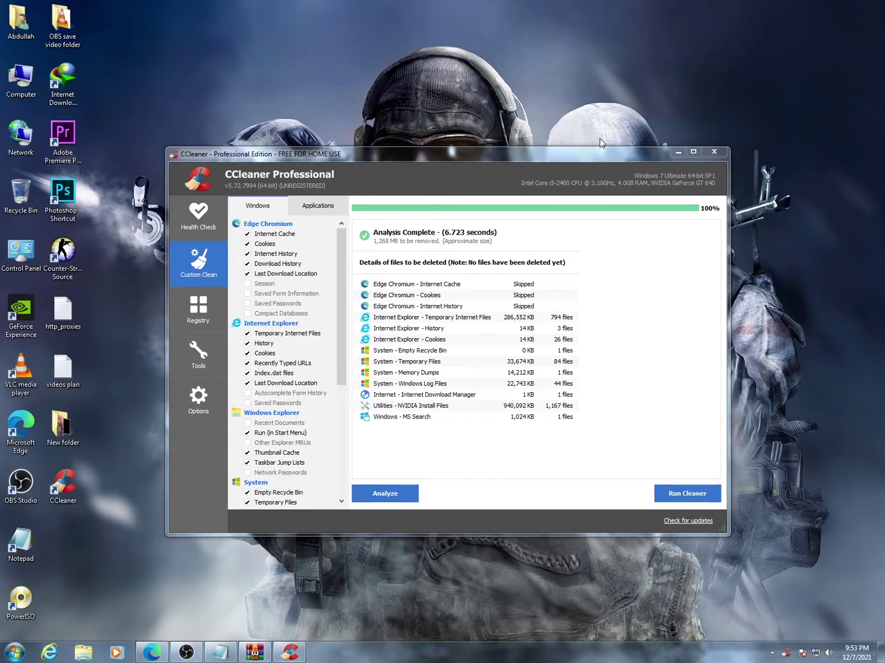
pyautogui.click(677, 152)
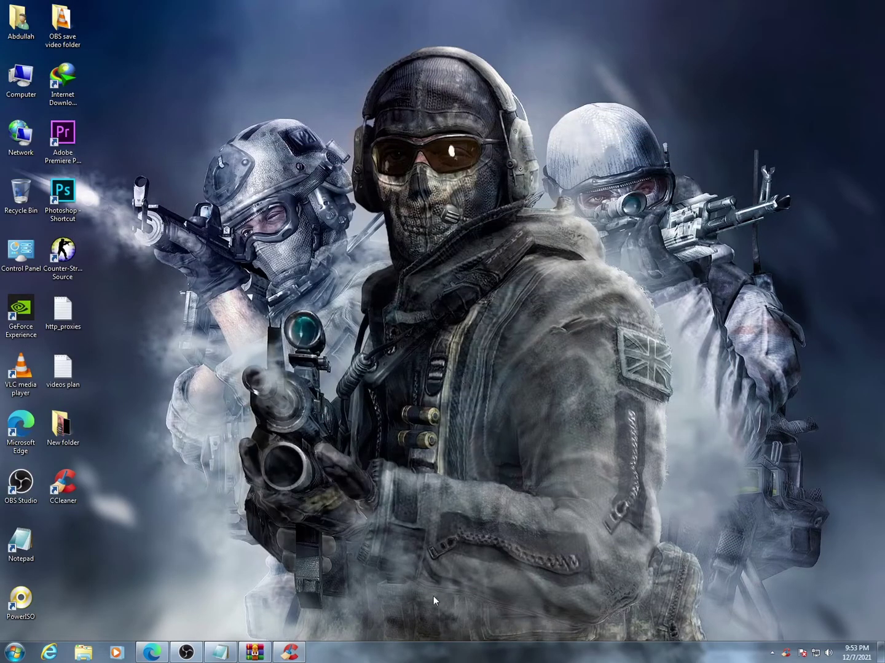
# - Append 'please Like Share and Subscribe my Channel and Thanks for Watching' to the Notepad note
pyautogui.click(220, 653)
pyautogui.write('pleas')
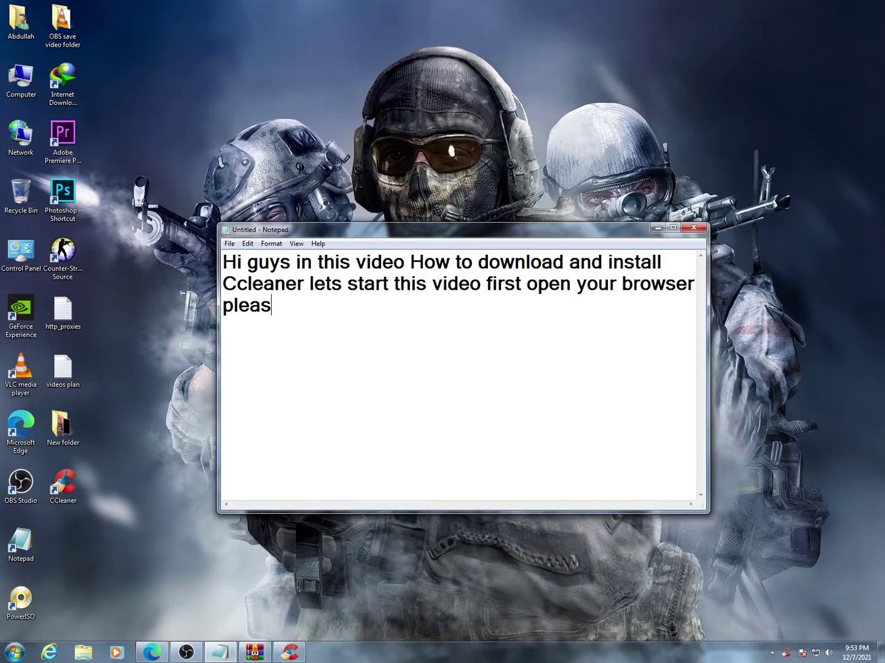
pyautogui.write('e Like Shar')
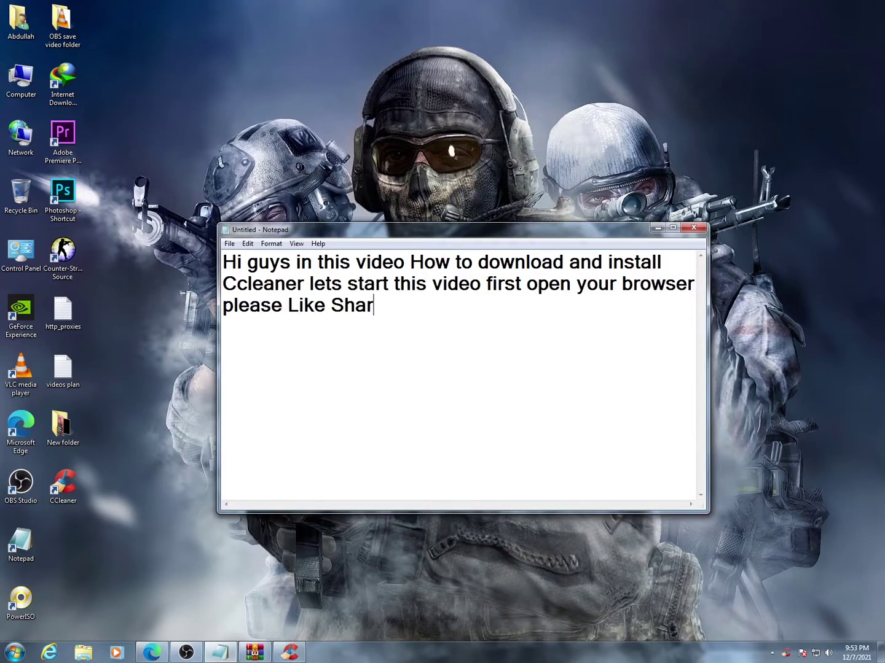
pyautogui.write('e and Subscribe my Channel and Thanks for Watching')
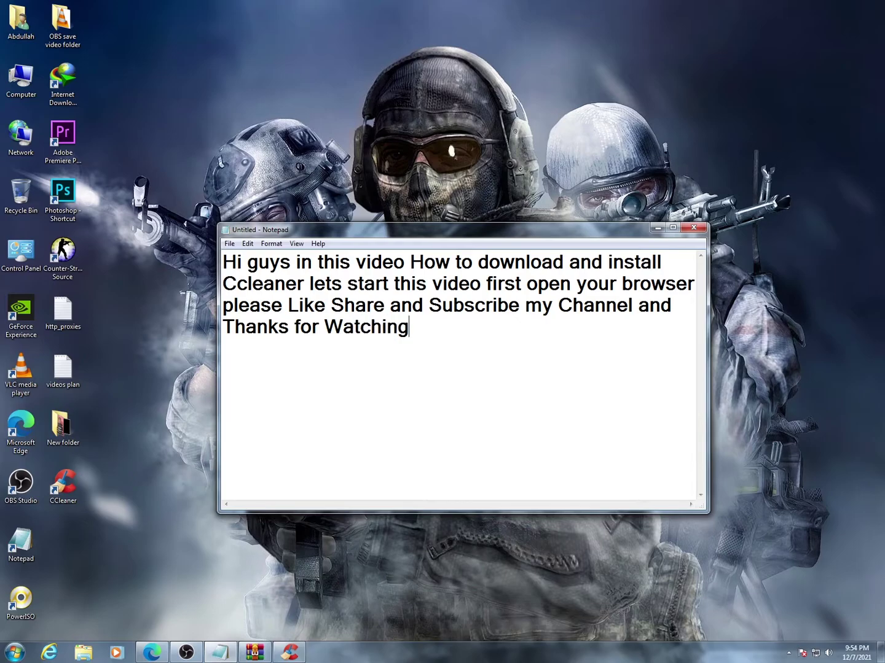
pyautogui.write(' my vide')
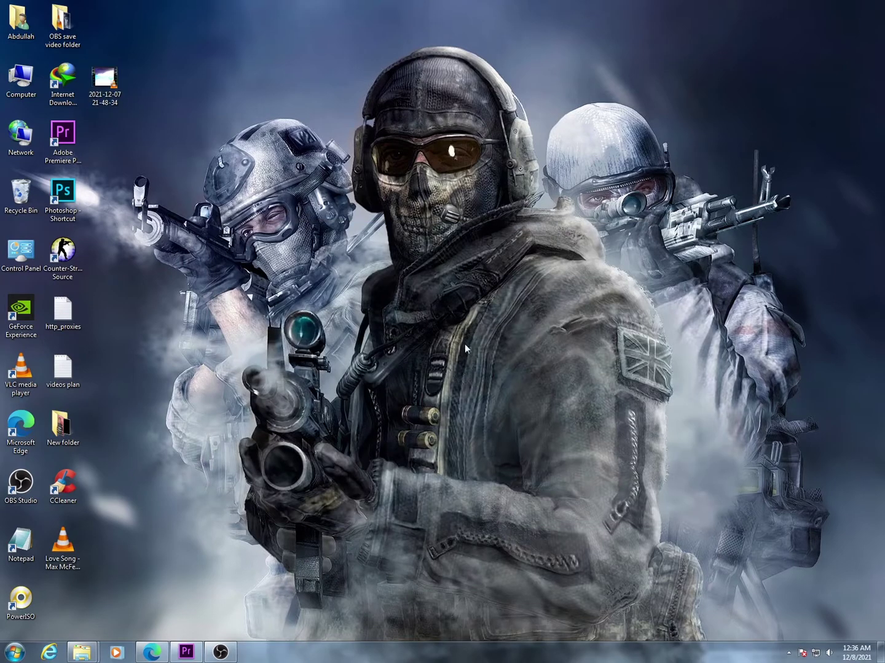